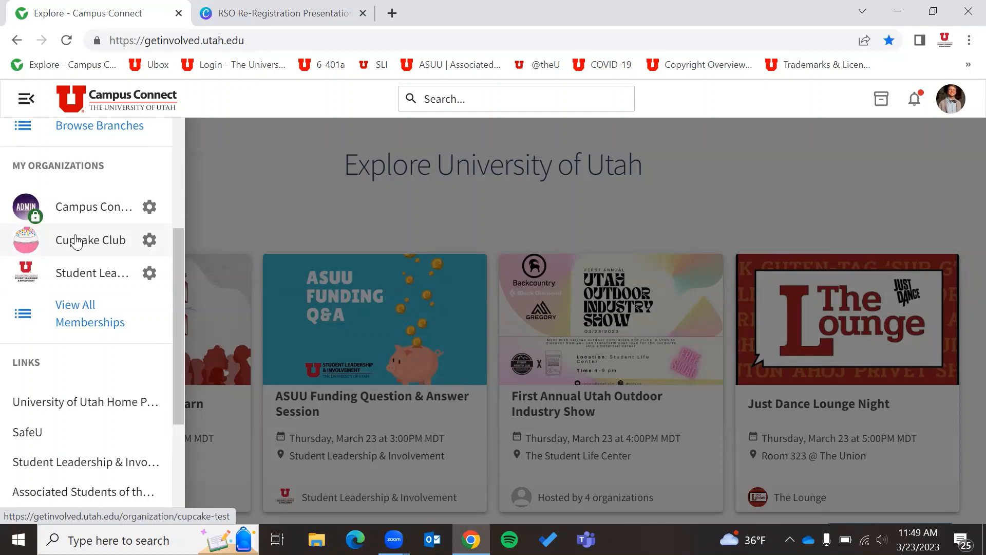
- Open the Cupcake Club's management page and read the notice about its re-registration eligibility and due date
{"action": "left_click", "coordinate": [85, 242]}
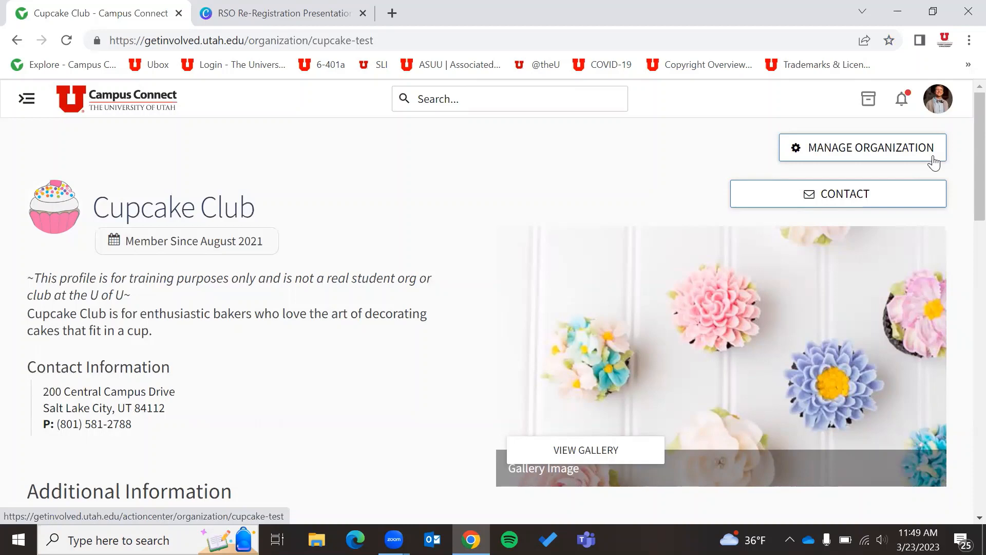
{"action": "left_click", "coordinate": [903, 153]}
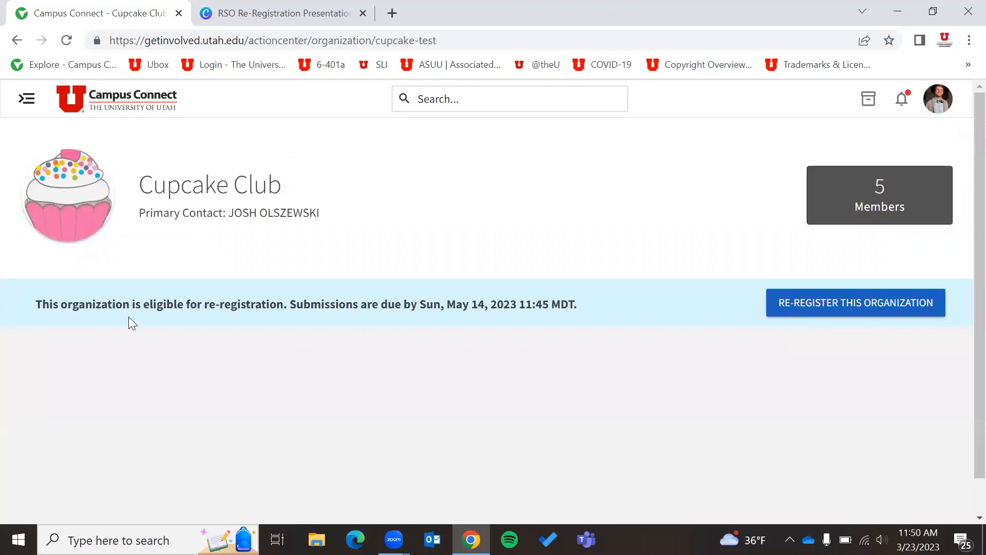
{"action": "left_click_drag", "start_coordinate": [60, 303], "coordinate": [290, 307]}
{"action": "left_click", "coordinate": [355, 311]}
{"action": "left_click_drag", "start_coordinate": [526, 303], "coordinate": [578, 303]}
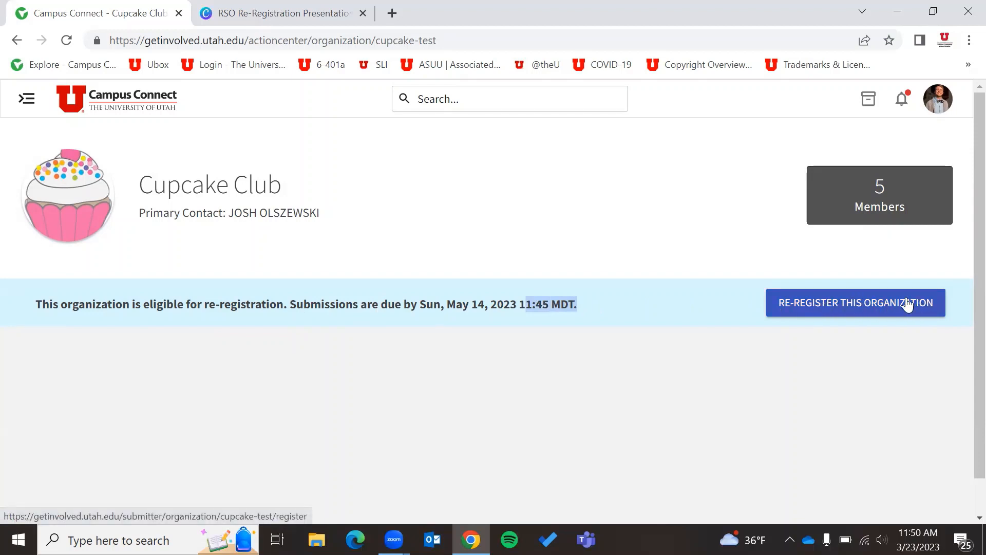
- Go to the Organizations directory and open the page for registering an organization
{"action": "left_click", "coordinate": [30, 99]}
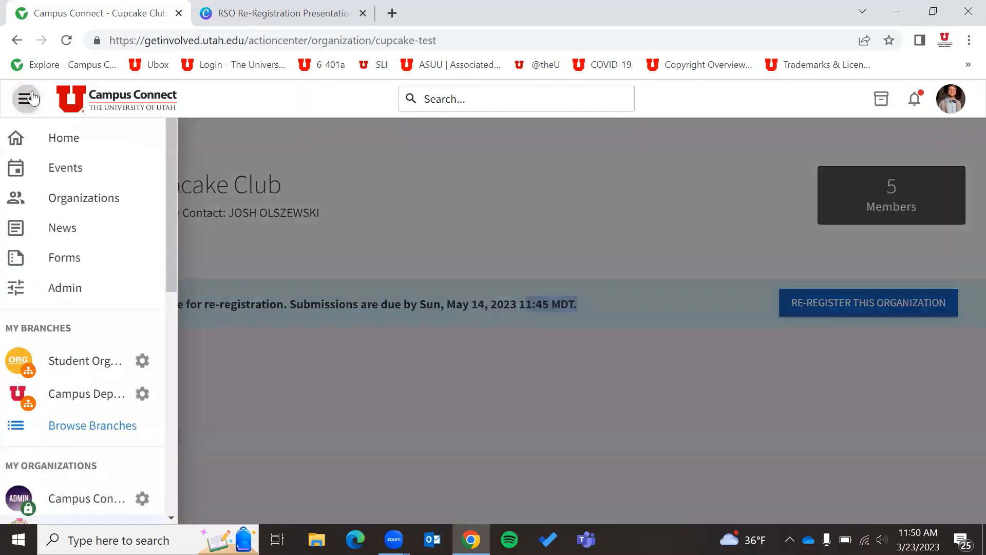
{"action": "left_click", "coordinate": [72, 199]}
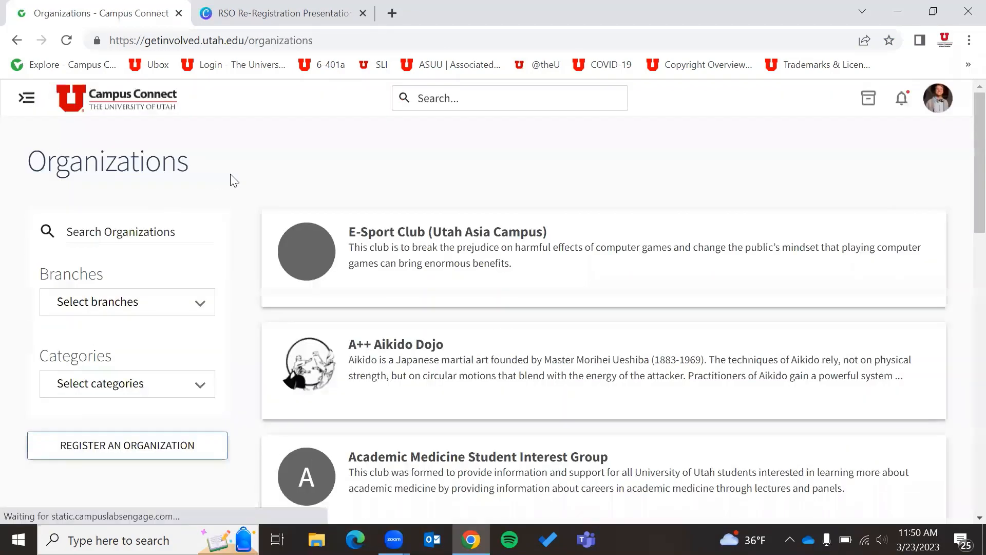
{"action": "scroll", "coordinate": [239, 221], "scroll_direction": "down", "scroll_amount": 1}
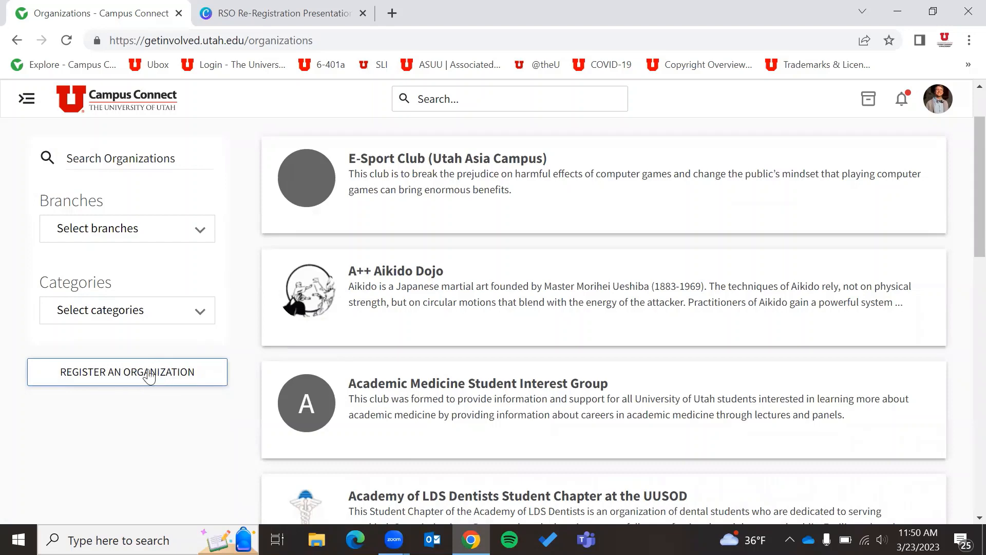
{"action": "left_click", "coordinate": [119, 375]}
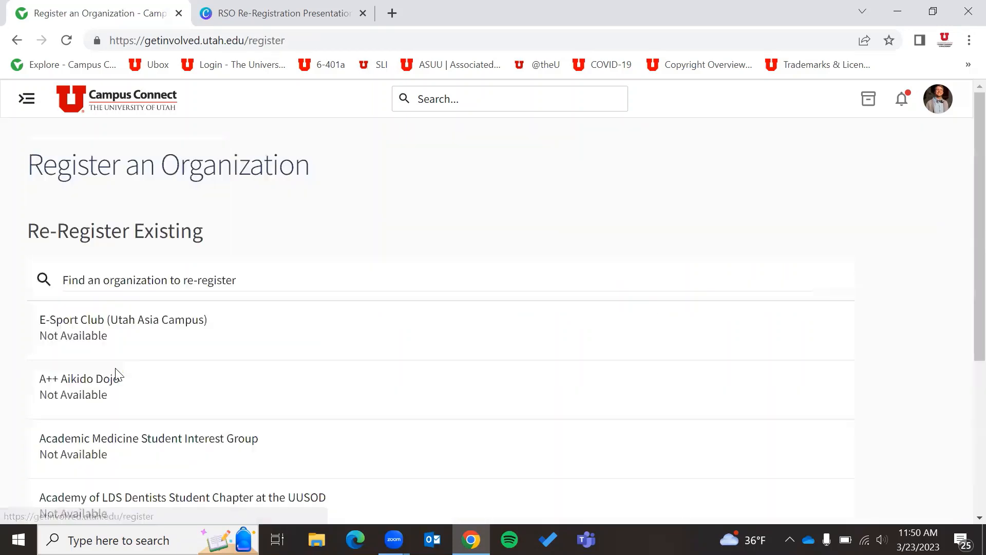
- Search the existing organizations for "cupcake" and start the re-registration of Cupcake Club
{"action": "left_click", "coordinate": [158, 284]}
{"action": "type", "text": "cupca"}
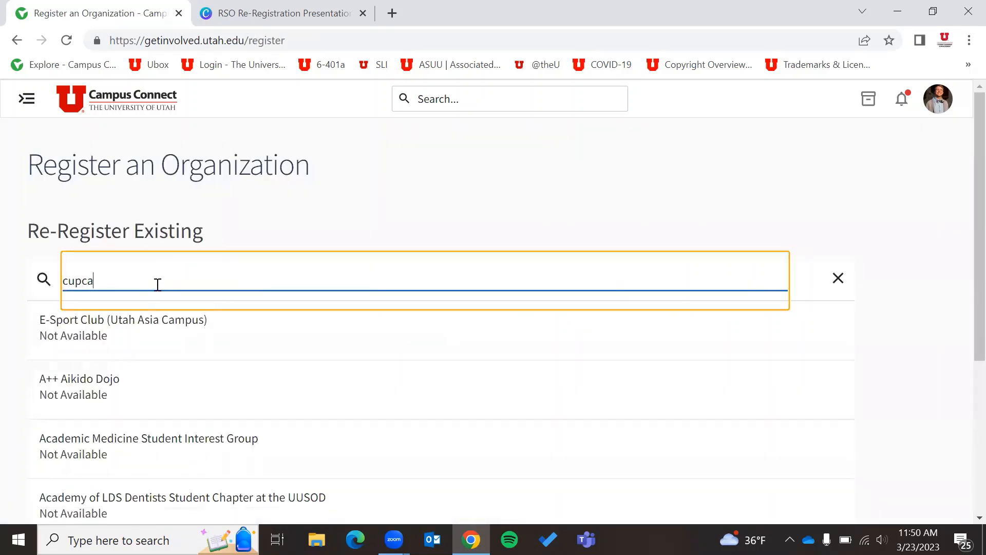
{"action": "type", "text": "ke"}
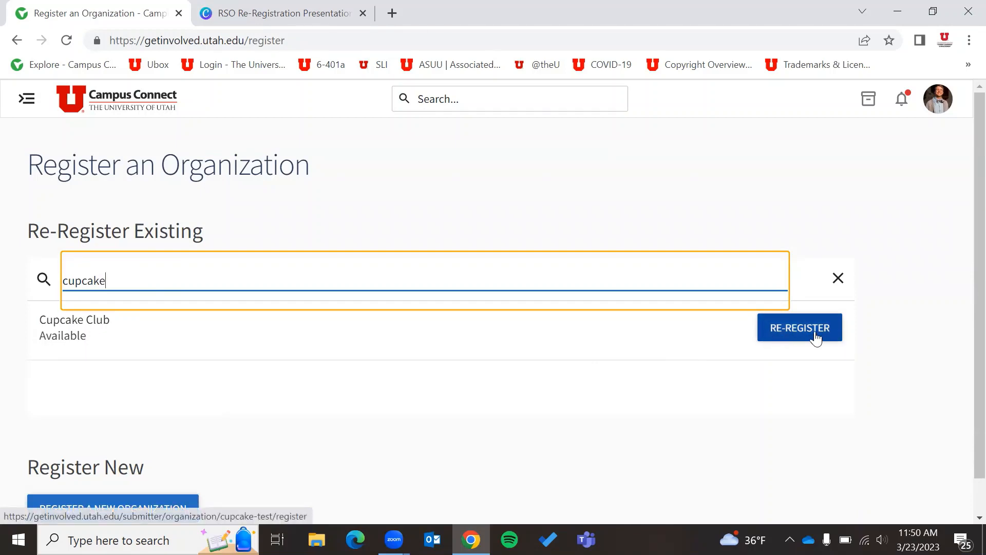
{"action": "left_click", "coordinate": [798, 333]}
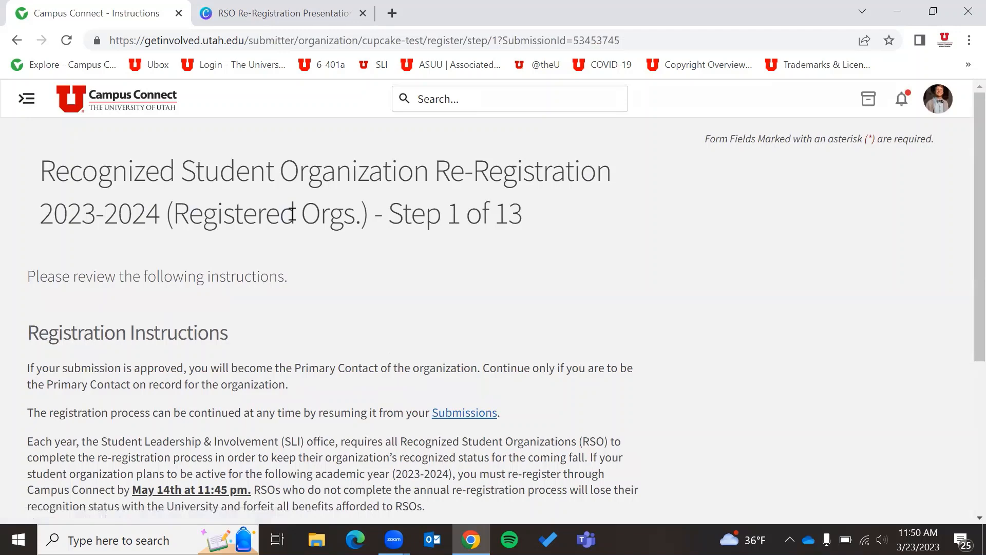
- Read the registration instructions on becoming the Primary Contact and on resuming the registration process
{"action": "scroll", "coordinate": [295, 216], "scroll_direction": "down", "scroll_amount": 3}
{"action": "scroll", "coordinate": [296, 217], "scroll_direction": "down", "scroll_amount": 1}
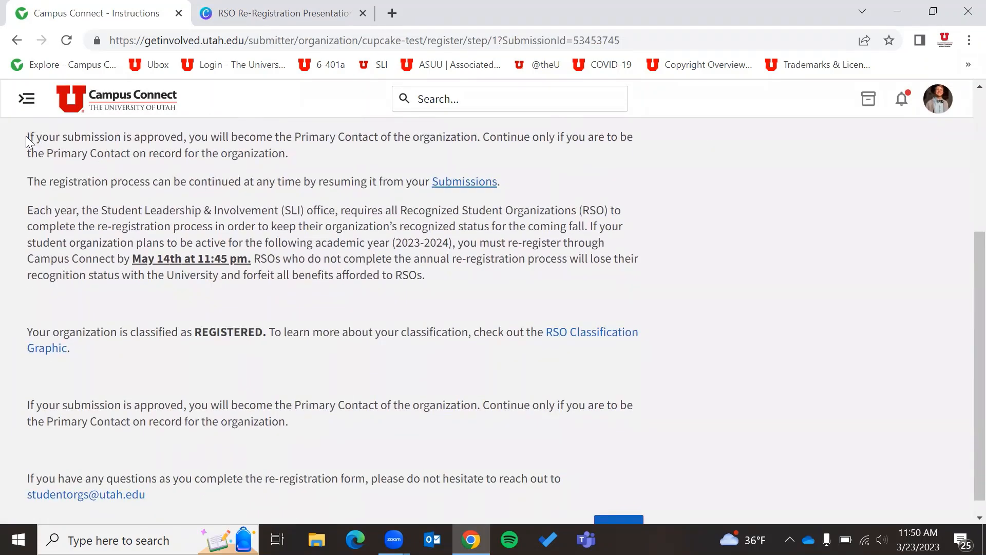
{"action": "left_click_drag", "start_coordinate": [26, 135], "coordinate": [389, 149]}
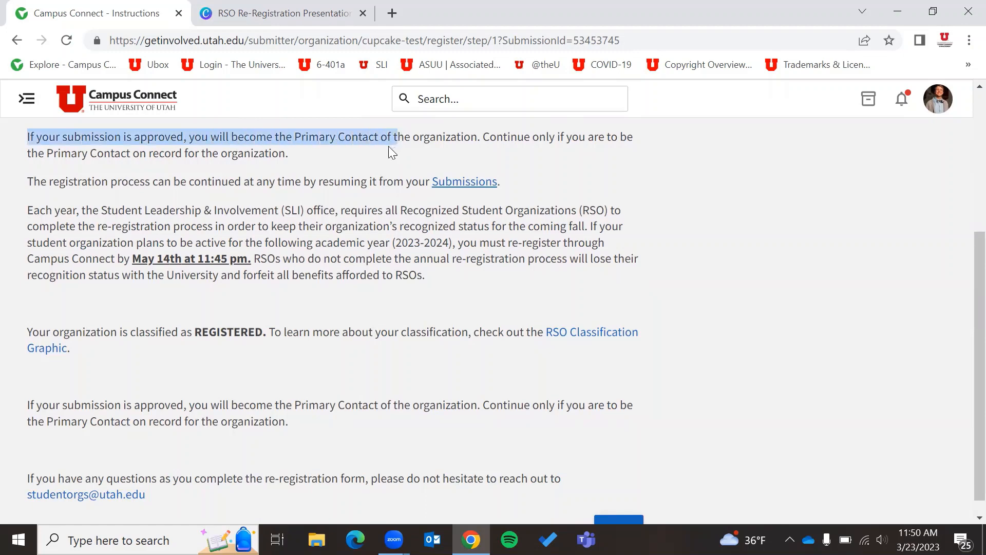
{"action": "left_click", "coordinate": [389, 149]}
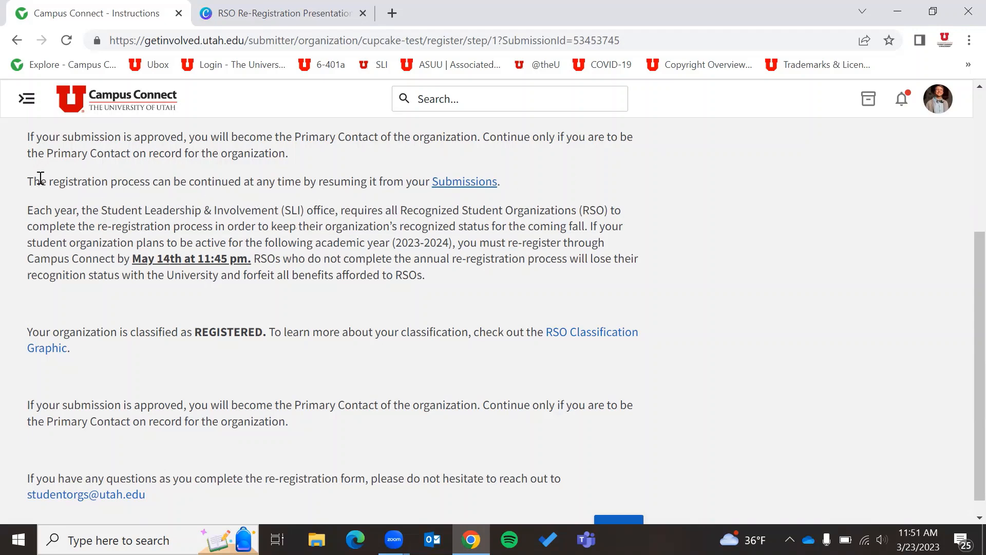
{"action": "left_click_drag", "start_coordinate": [41, 181], "coordinate": [193, 186]}
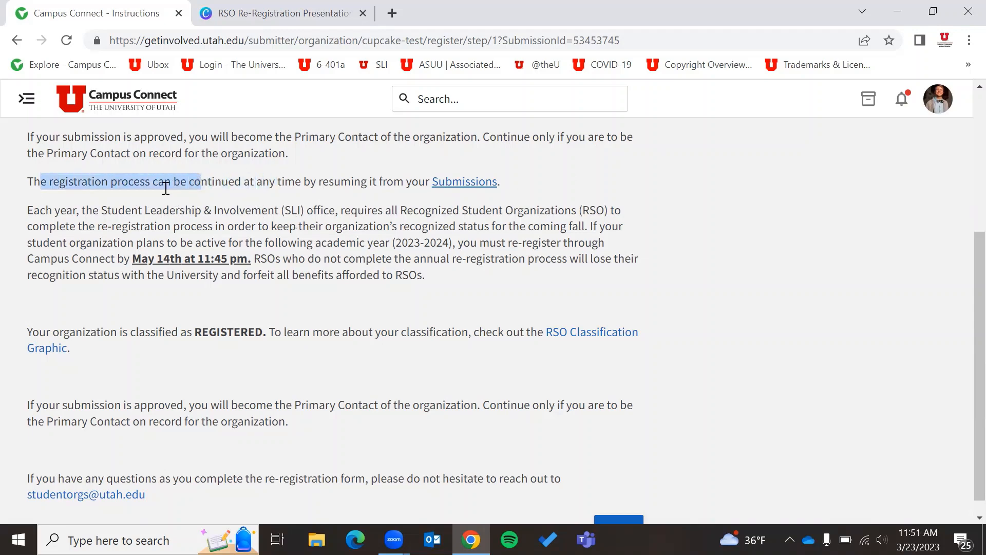
{"action": "left_click", "coordinate": [93, 175]}
- Open the Submissions link in a new browser tab and look through the organization registrations listed there
{"action": "right_click", "coordinate": [454, 184]}
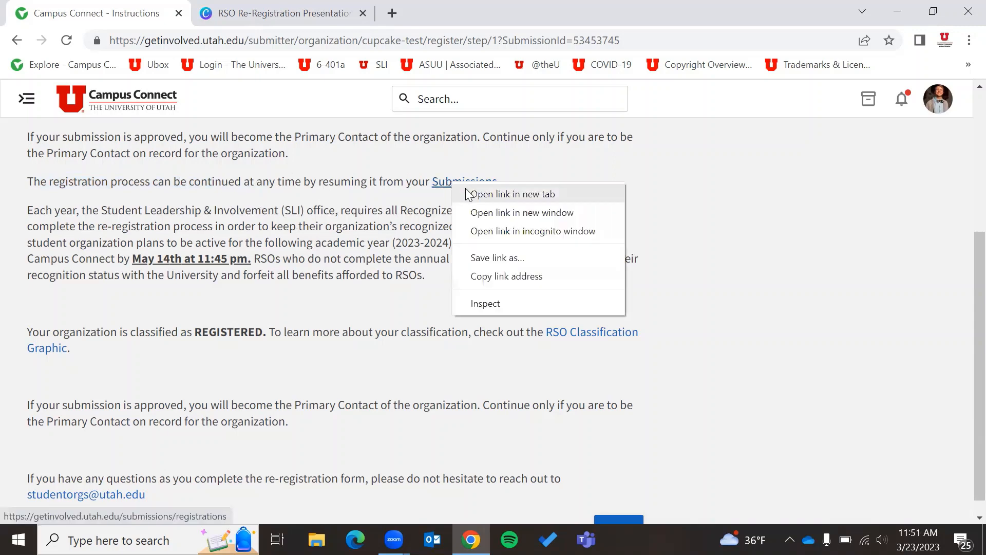
{"action": "left_click", "coordinate": [512, 194]}
{"action": "left_click", "coordinate": [267, 13]}
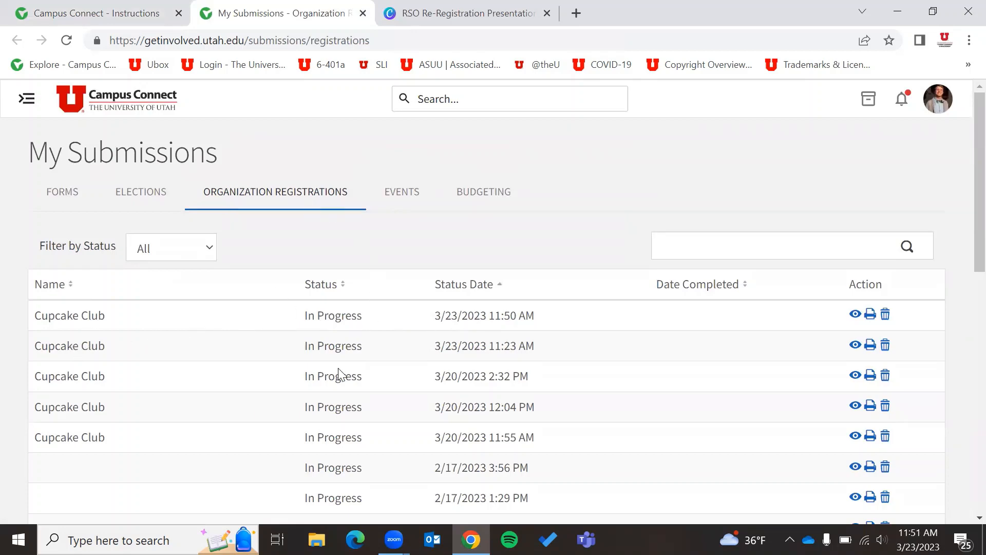
{"action": "scroll", "coordinate": [313, 318], "scroll_direction": "down", "scroll_amount": 5}
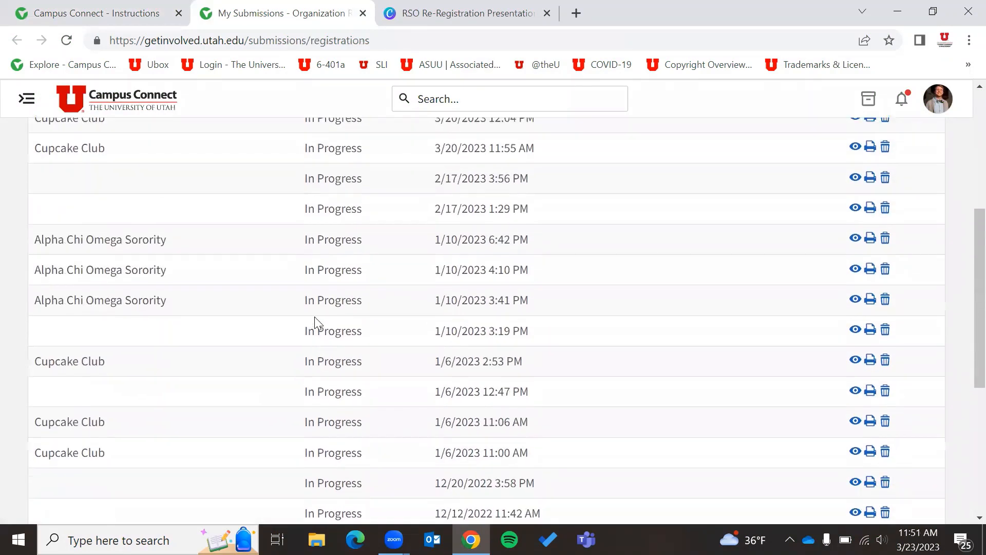
{"action": "scroll", "coordinate": [314, 317], "scroll_direction": "up", "scroll_amount": 6}
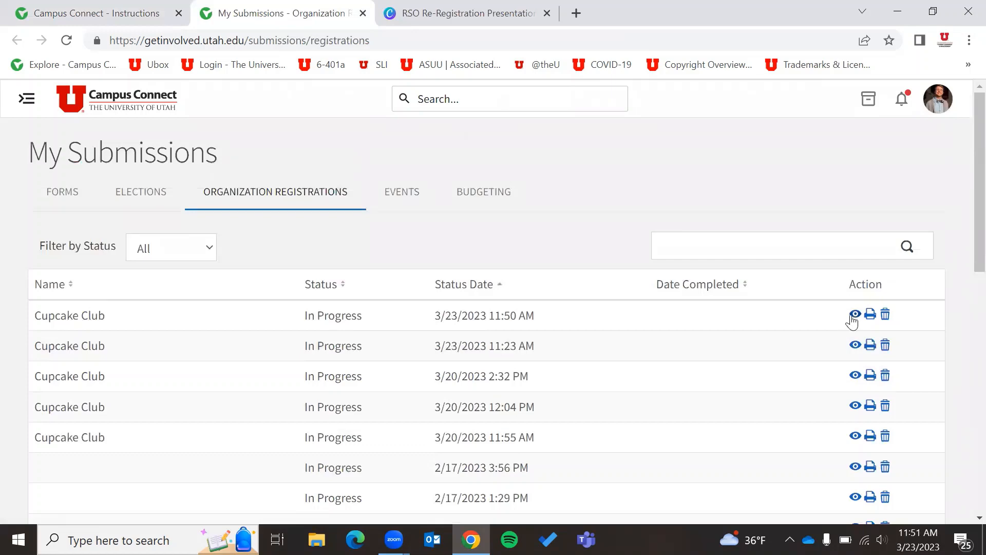
- View the newest Cupcake Club submission, look through its list of form sections, and close that browser tab
{"action": "left_click", "coordinate": [851, 316]}
{"action": "scroll", "coordinate": [234, 179], "scroll_direction": "down", "scroll_amount": 4}
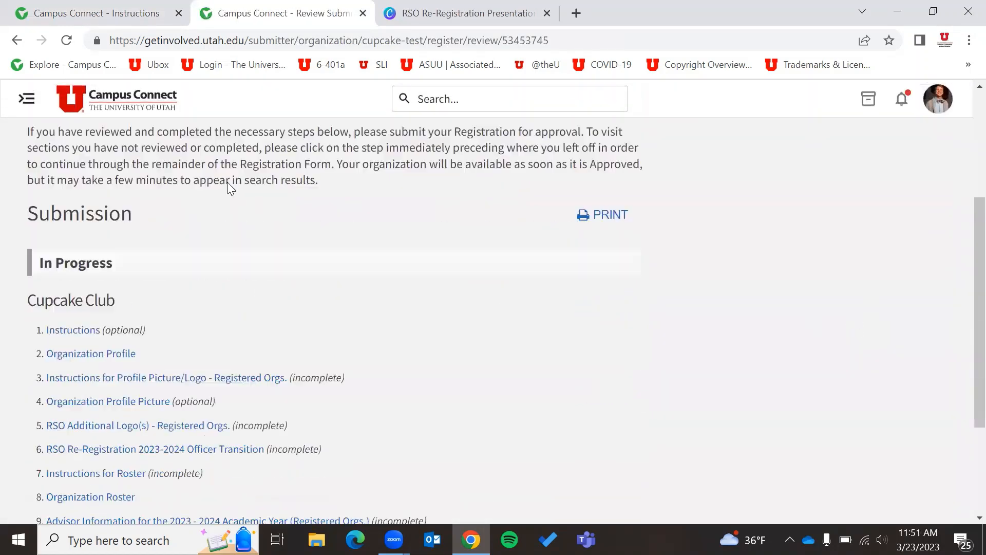
{"action": "scroll", "coordinate": [227, 185], "scroll_direction": "down", "scroll_amount": 5}
{"action": "scroll", "coordinate": [209, 257], "scroll_direction": "up", "scroll_amount": 9}
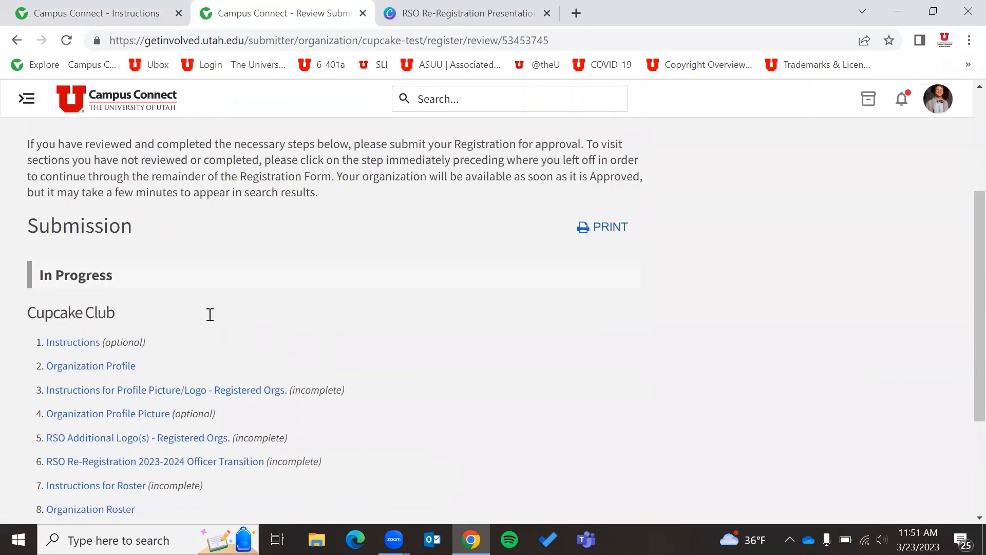
{"action": "left_click", "coordinate": [126, 8]}
{"action": "left_click", "coordinate": [363, 13]}
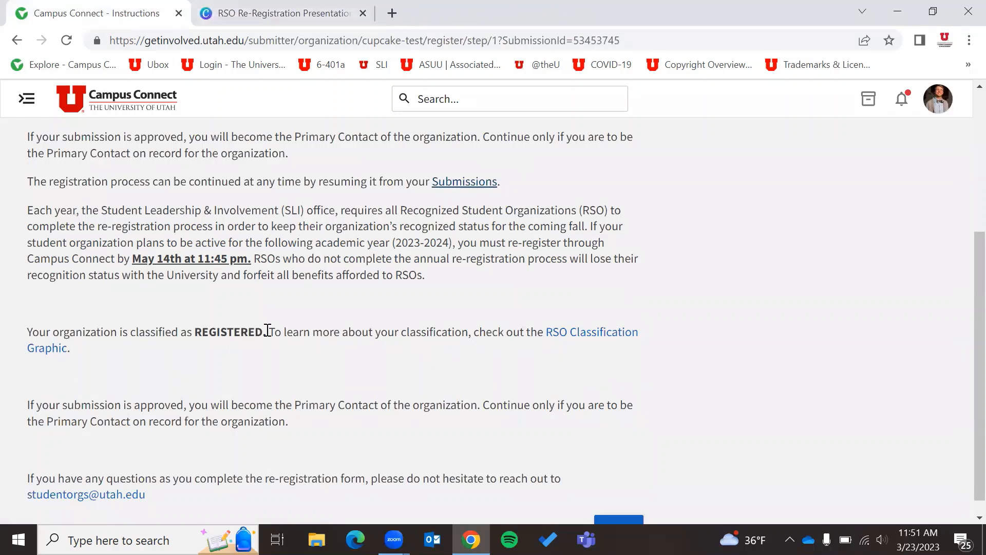
- Continue to step 2 of the re-registration form and review the general information and organization description
{"action": "scroll", "coordinate": [268, 334], "scroll_direction": "down", "scroll_amount": 1}
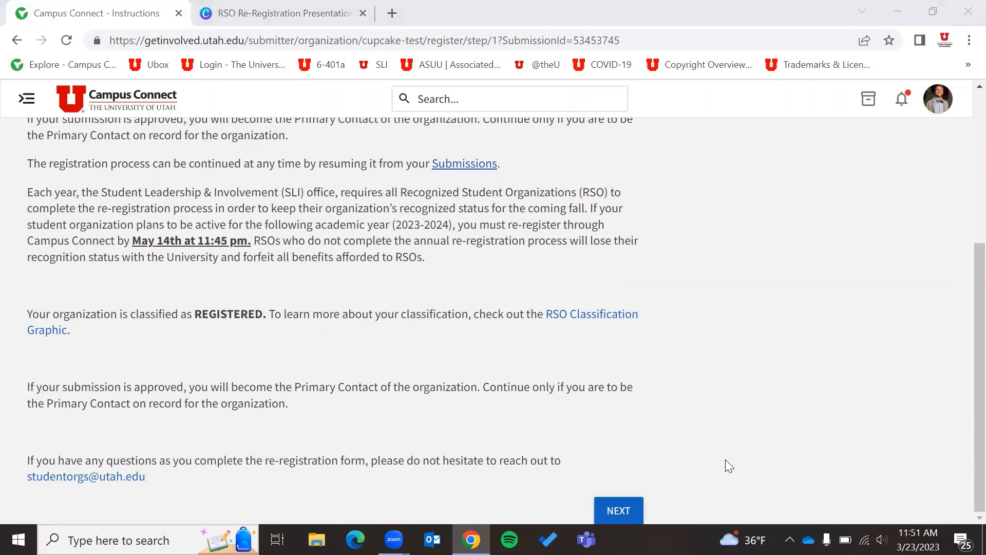
{"action": "left_click", "coordinate": [620, 511]}
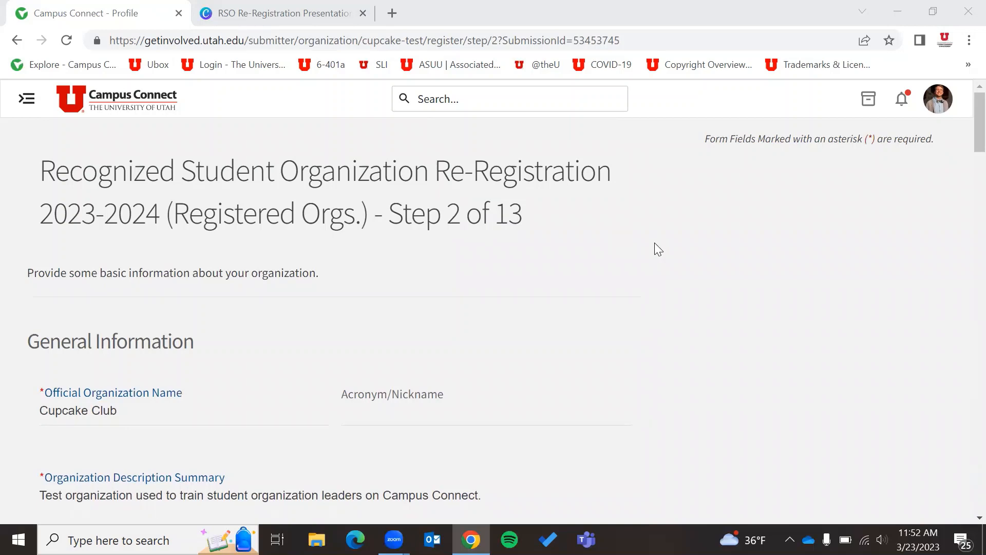
{"action": "scroll", "coordinate": [242, 197], "scroll_direction": "down", "scroll_amount": 3}
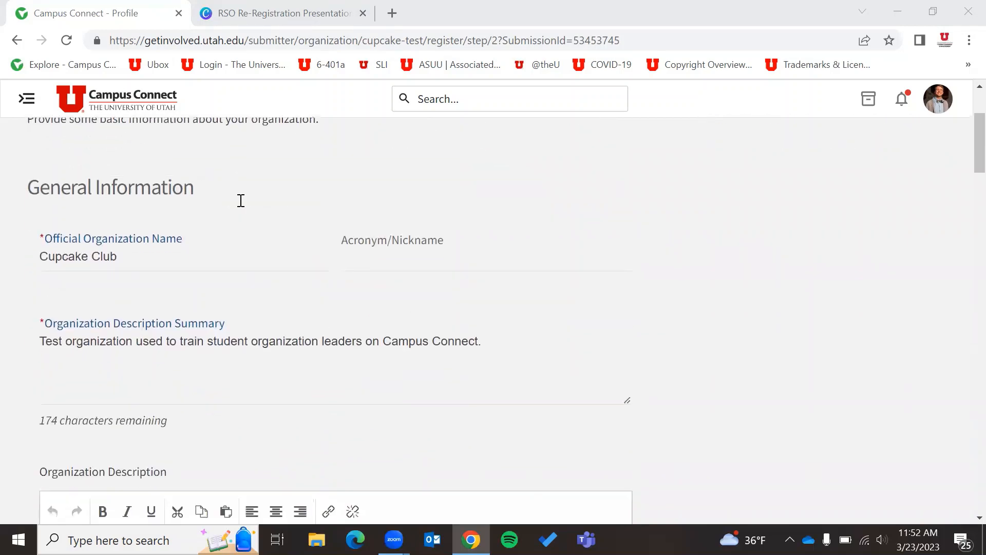
{"action": "scroll", "coordinate": [241, 201], "scroll_direction": "down", "scroll_amount": 1}
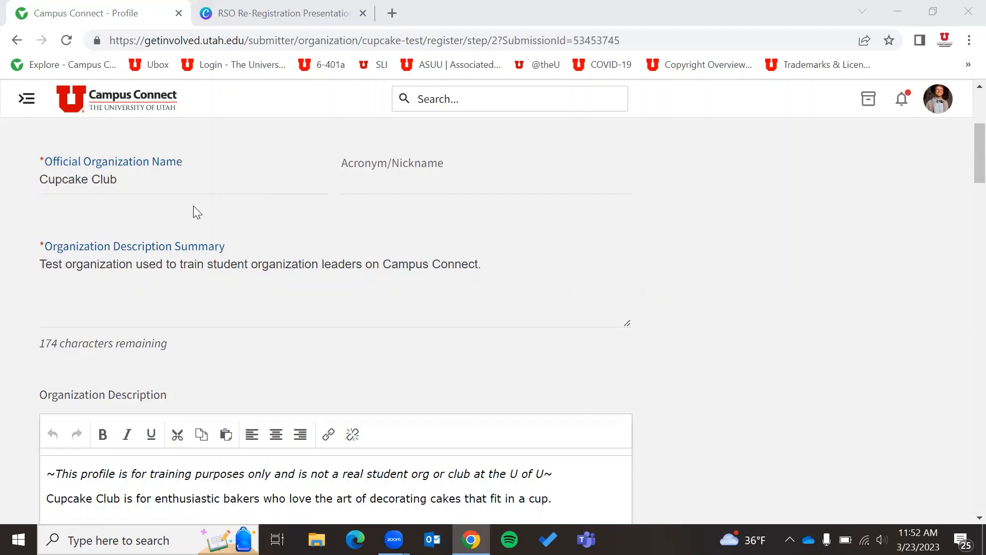
{"action": "scroll", "coordinate": [185, 231], "scroll_direction": "down", "scroll_amount": 1}
{"action": "scroll", "coordinate": [170, 159], "scroll_direction": "down", "scroll_amount": 5}
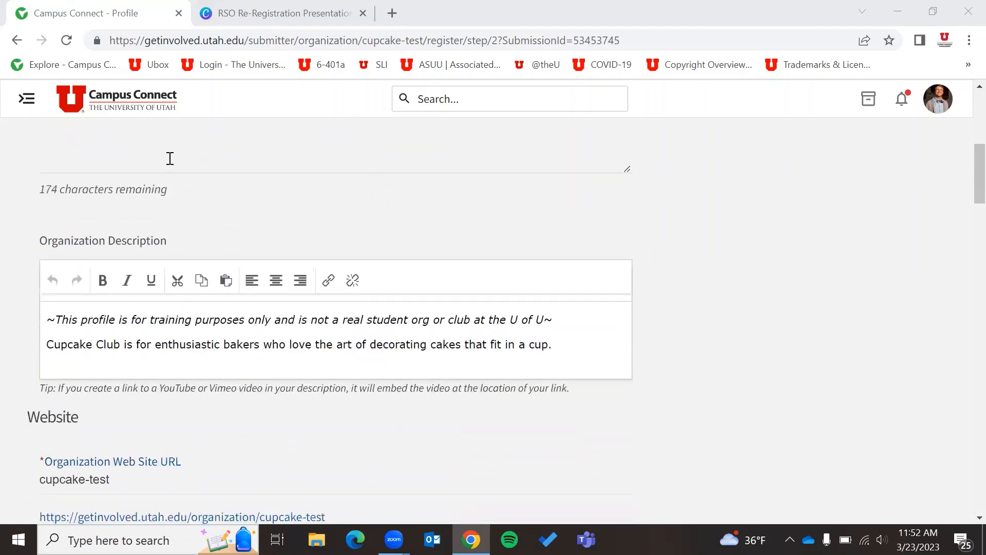
- Examine the profile's social media, organization contact and additional information fields, including classification, How to Get Involved and leader selection month
{"action": "scroll", "coordinate": [170, 158], "scroll_direction": "down", "scroll_amount": 4}
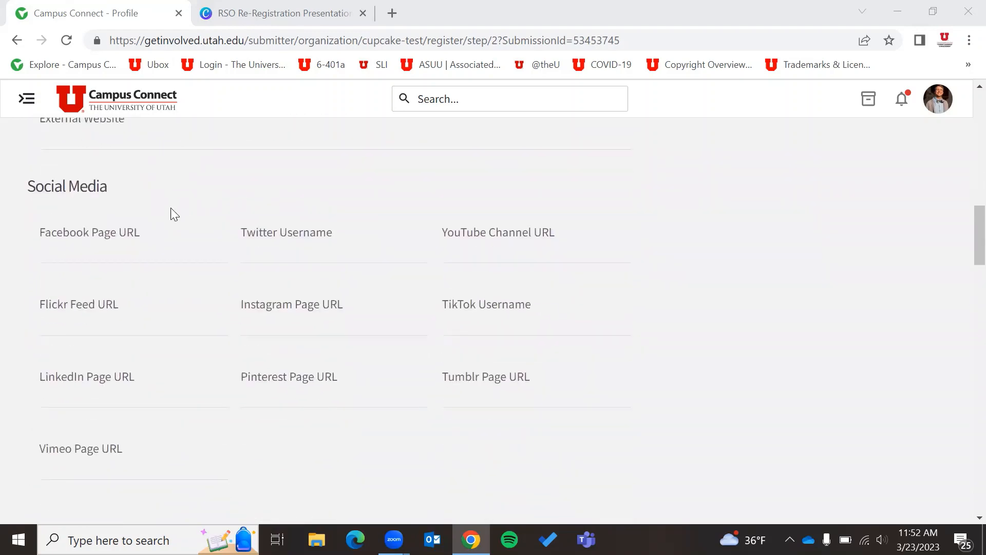
{"action": "scroll", "coordinate": [172, 214], "scroll_direction": "down", "scroll_amount": 1}
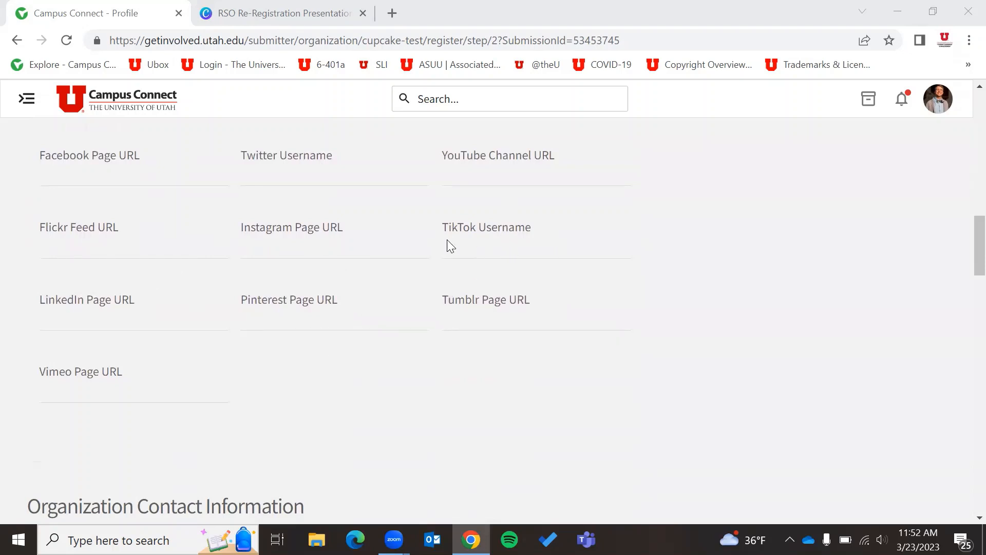
{"action": "scroll", "coordinate": [642, 254], "scroll_direction": "down", "scroll_amount": 3}
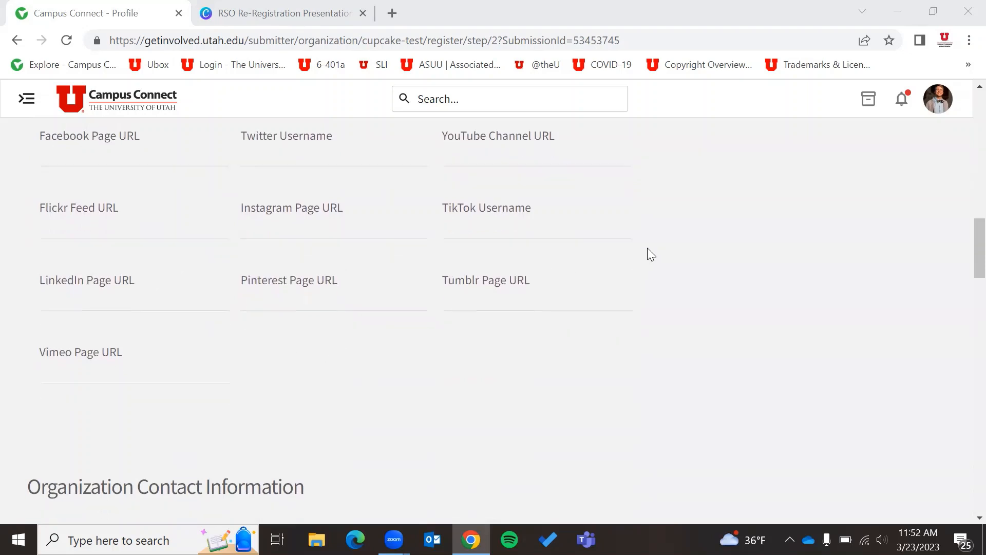
{"action": "scroll", "coordinate": [405, 264], "scroll_direction": "down", "scroll_amount": 3}
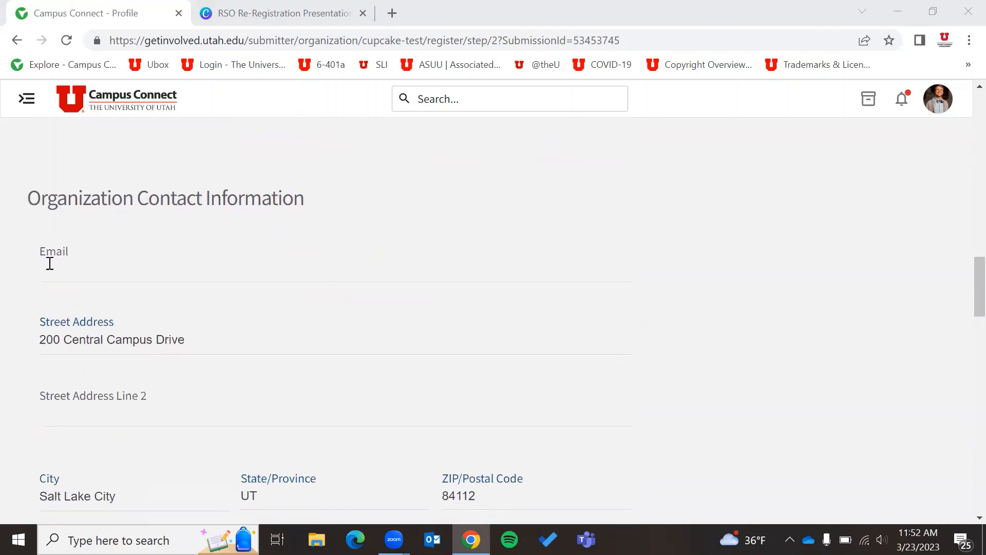
{"action": "scroll", "coordinate": [229, 253], "scroll_direction": "down", "scroll_amount": 3}
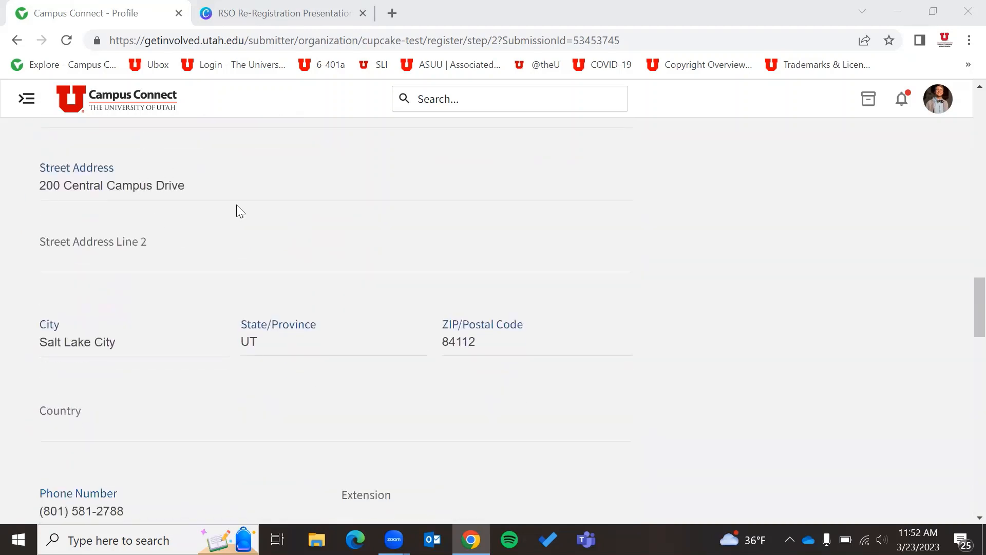
{"action": "scroll", "coordinate": [154, 236], "scroll_direction": "down", "scroll_amount": 2}
{"action": "scroll", "coordinate": [165, 237], "scroll_direction": "down", "scroll_amount": 7}
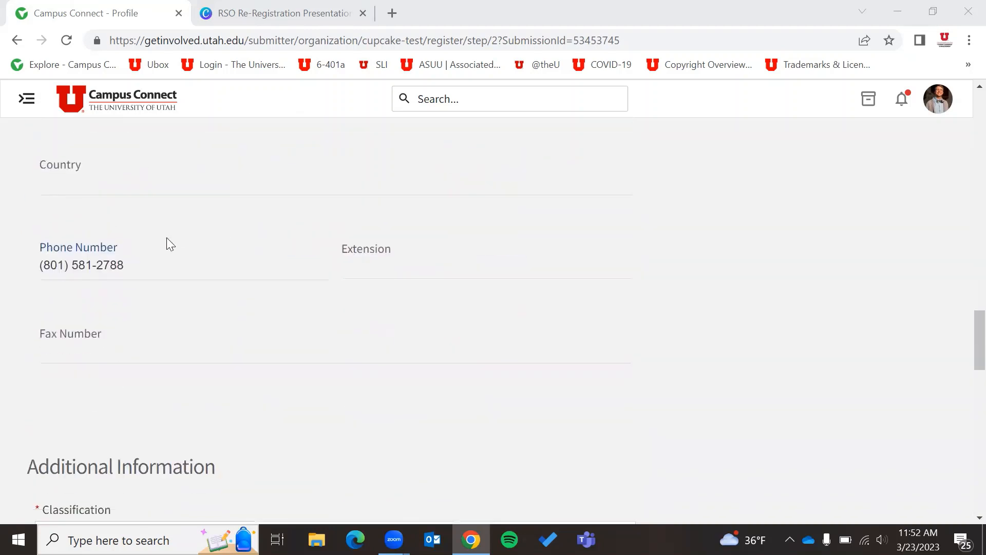
{"action": "scroll", "coordinate": [167, 236], "scroll_direction": "down", "scroll_amount": 2}
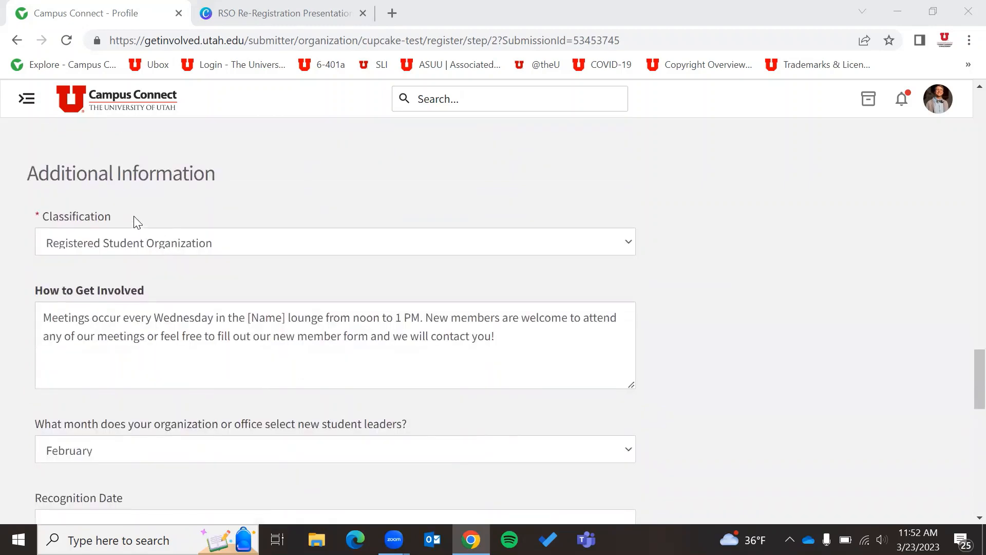
{"action": "scroll", "coordinate": [241, 302], "scroll_direction": "down", "scroll_amount": 2}
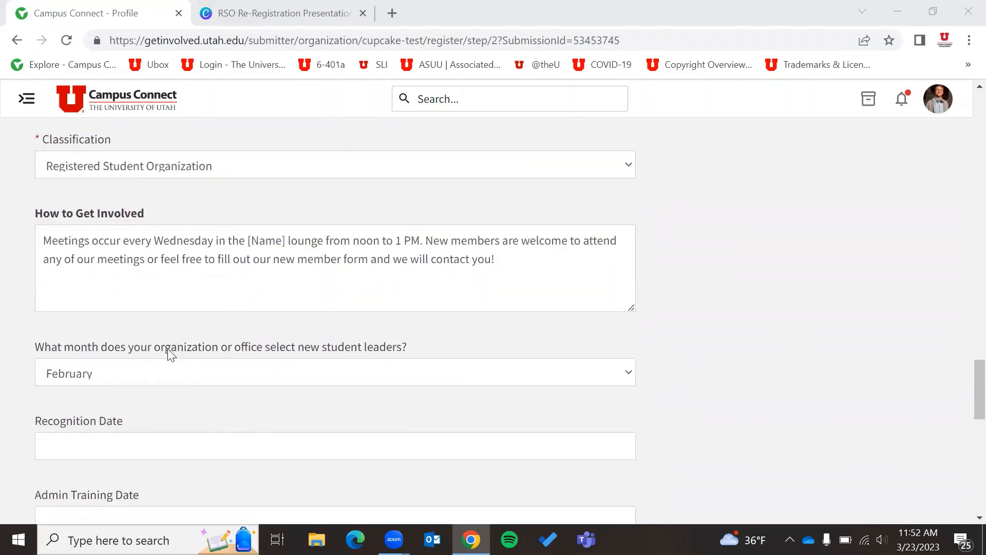
{"action": "scroll", "coordinate": [439, 316], "scroll_direction": "up", "scroll_amount": 2}
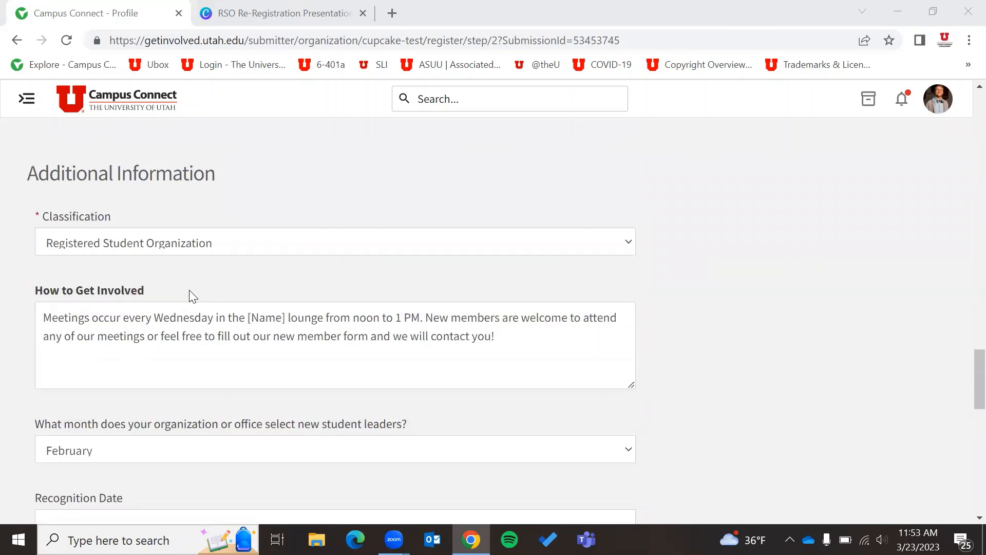
- Review the How to Get Involved text and the remaining additional information fields, and continue to step 3 of the form
{"action": "scroll", "coordinate": [189, 246], "scroll_direction": "down", "scroll_amount": 4}
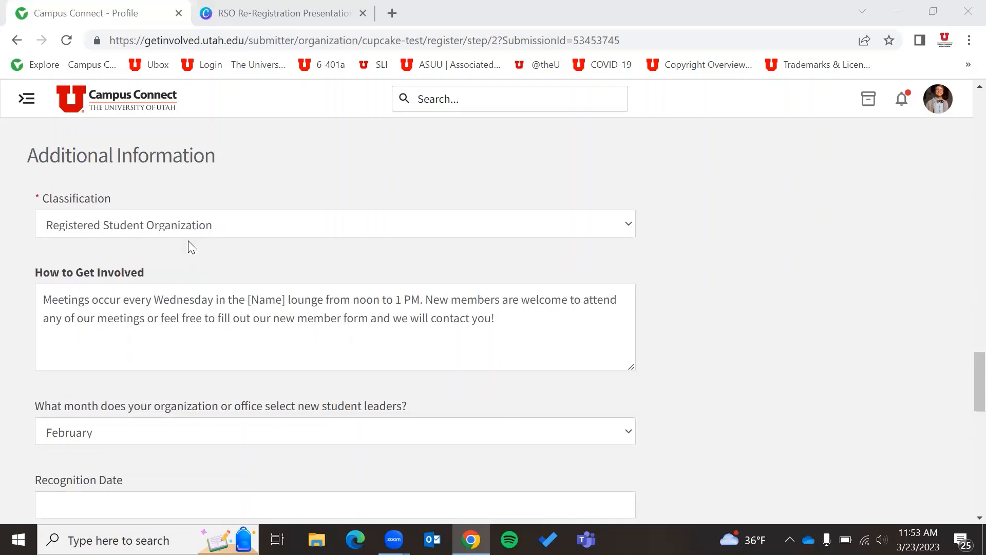
{"action": "left_click_drag", "start_coordinate": [50, 137], "coordinate": [131, 138]}
{"action": "left_click", "coordinate": [161, 135]}
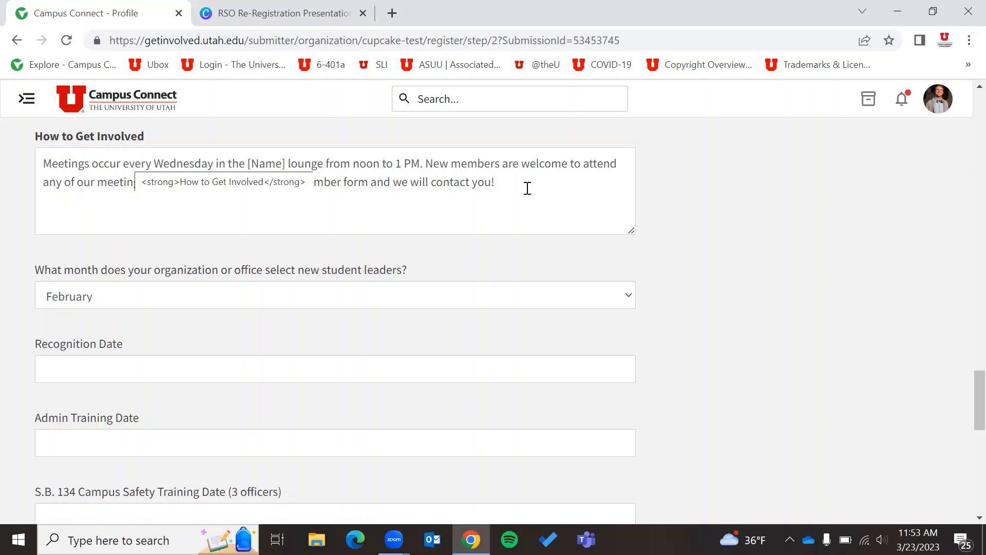
{"action": "left_click_drag", "start_coordinate": [109, 163], "coordinate": [650, 209]}
{"action": "left_click", "coordinate": [678, 209]}
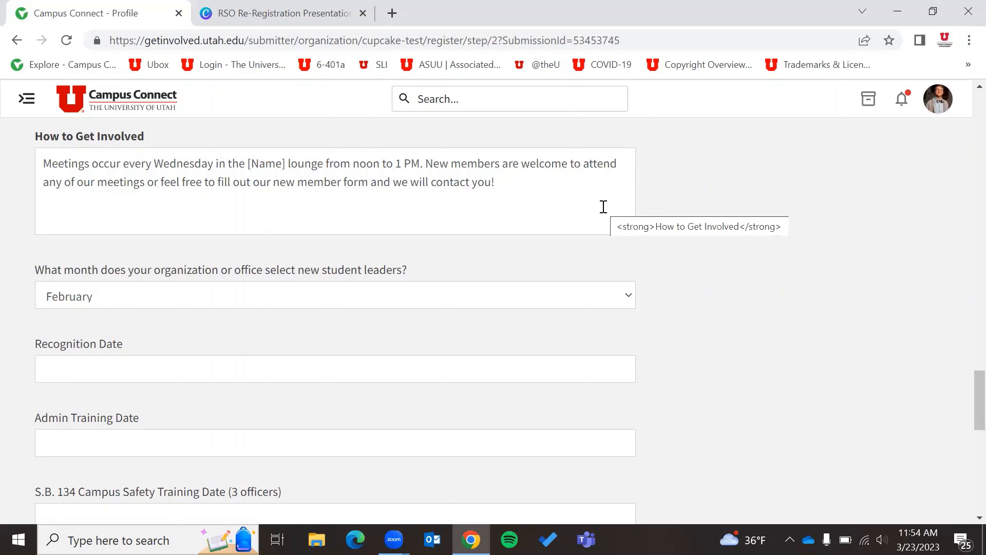
{"action": "scroll", "coordinate": [557, 204], "scroll_direction": "down", "scroll_amount": 8}
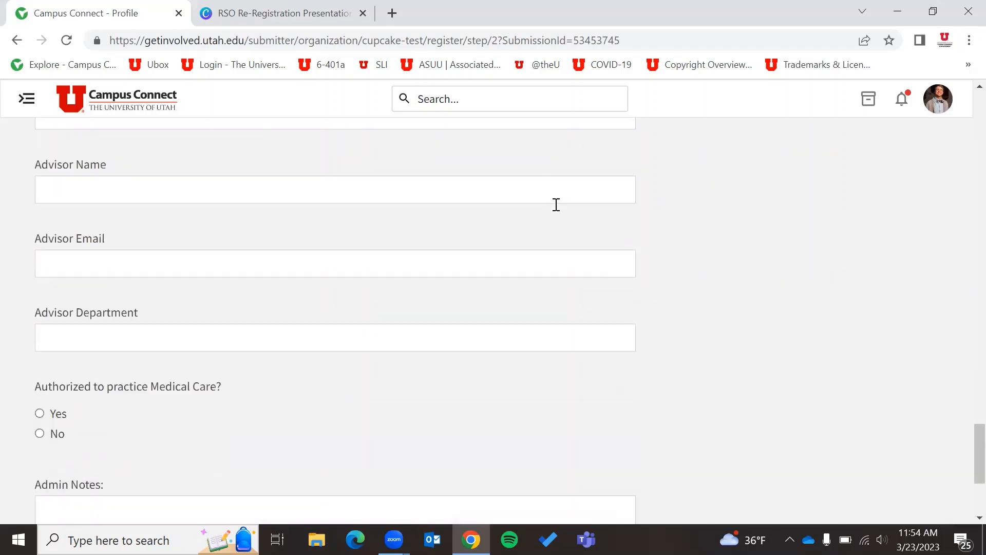
{"action": "scroll", "coordinate": [550, 208], "scroll_direction": "down", "scroll_amount": 4}
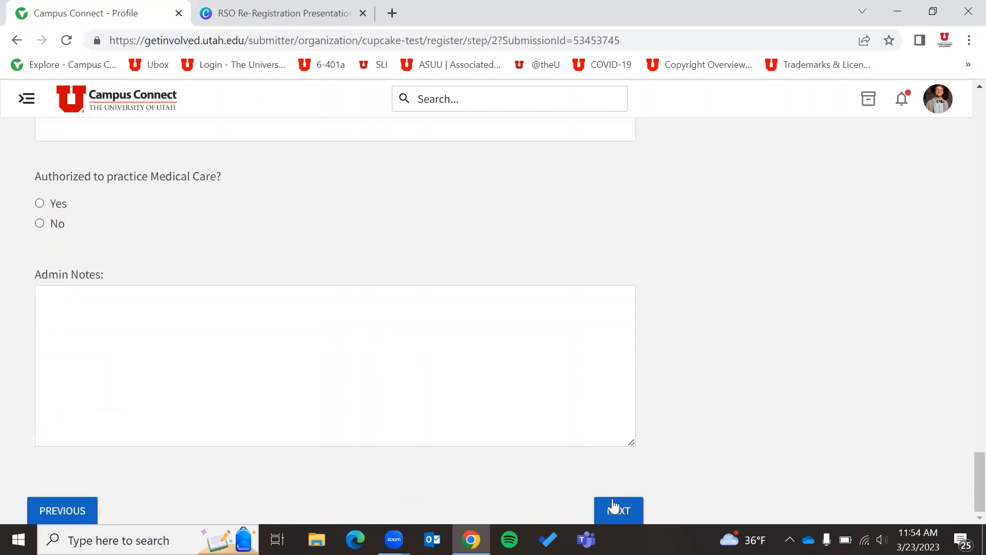
{"action": "left_click", "coordinate": [618, 509]}
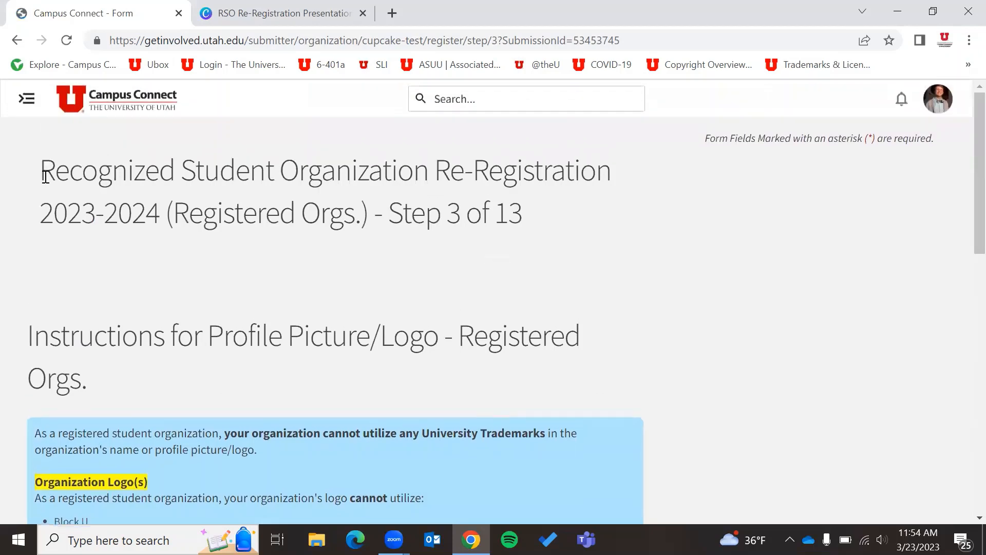
- Read the logo and organization name rules for registered organizations, and continue to step 4
{"action": "scroll", "coordinate": [45, 177], "scroll_direction": "down", "scroll_amount": 2}
{"action": "scroll", "coordinate": [48, 184], "scroll_direction": "down", "scroll_amount": 2}
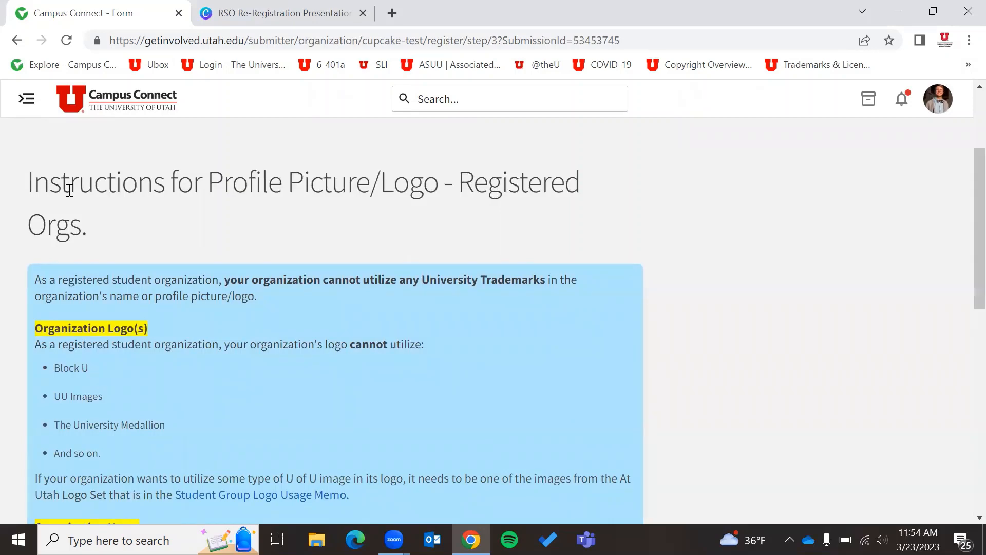
{"action": "scroll", "coordinate": [69, 188], "scroll_direction": "down", "scroll_amount": 4}
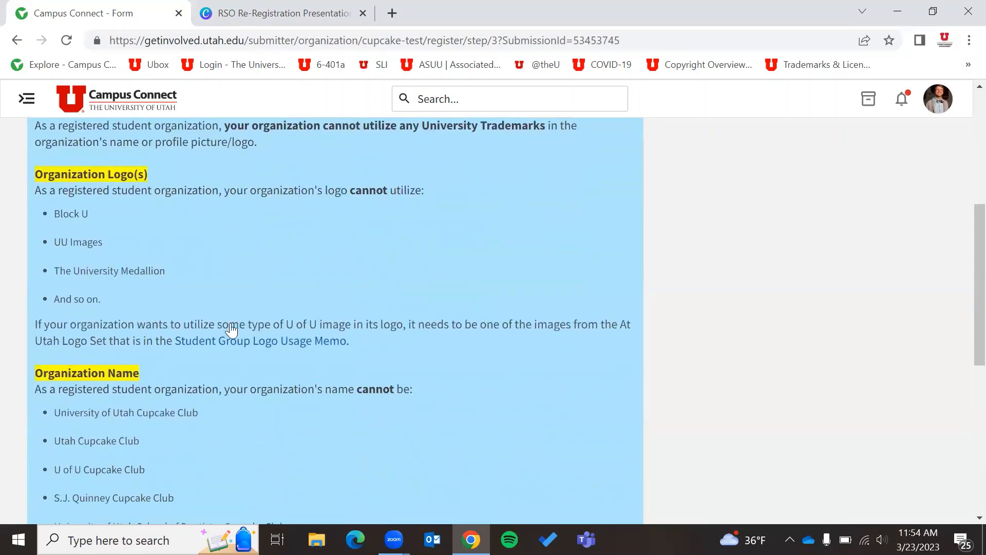
{"action": "scroll", "coordinate": [355, 261], "scroll_direction": "down", "scroll_amount": 1}
{"action": "scroll", "coordinate": [356, 260], "scroll_direction": "down", "scroll_amount": 3}
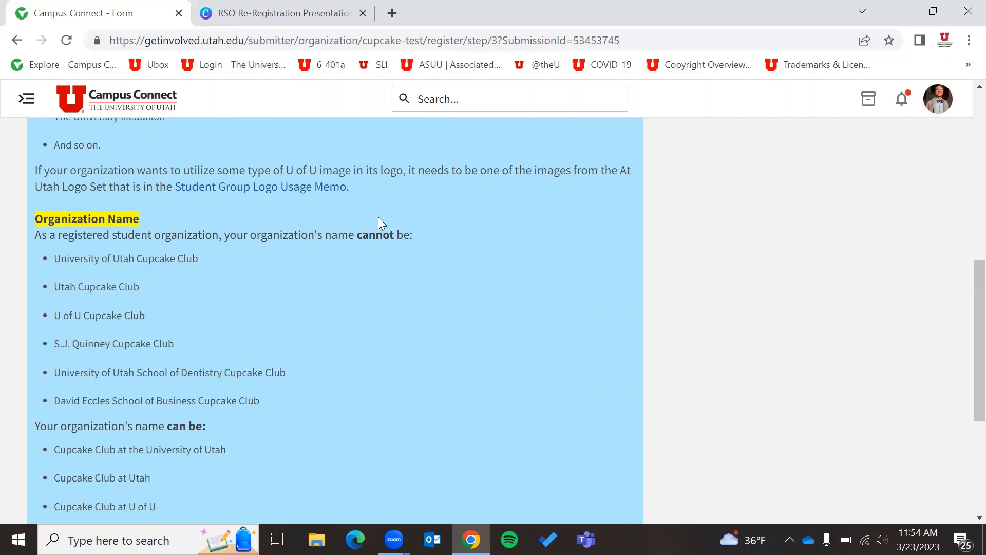
{"action": "scroll", "coordinate": [539, 220], "scroll_direction": "down", "scroll_amount": 5}
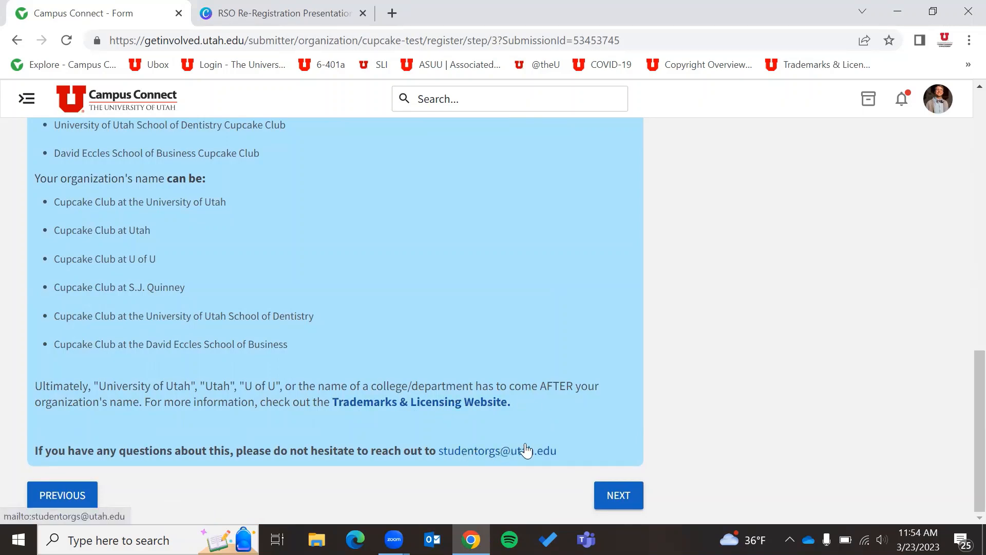
{"action": "left_click", "coordinate": [618, 496]}
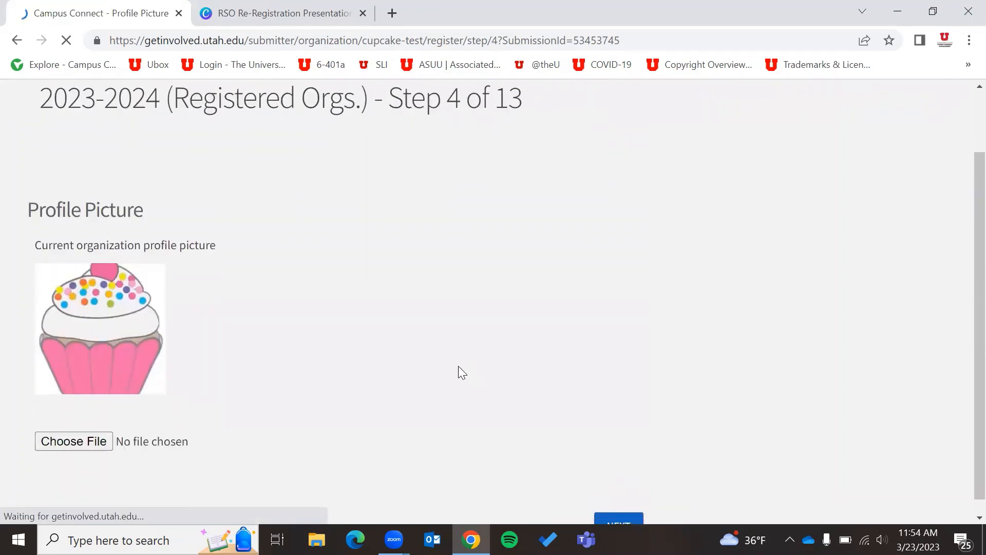
- Keep the current cupcake profile picture without choosing a new file, and continue to step 5
{"action": "scroll", "coordinate": [462, 373], "scroll_direction": "down", "scroll_amount": 1}
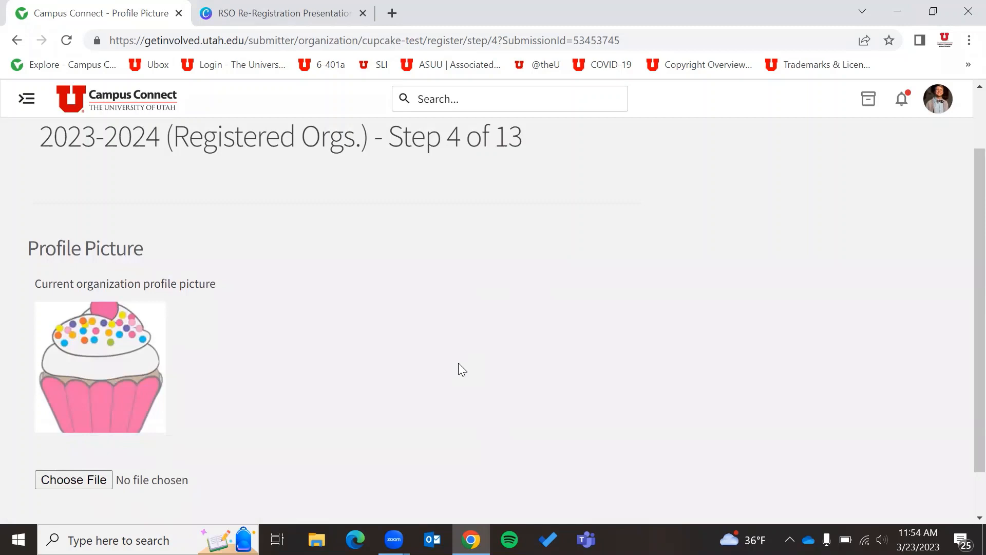
{"action": "scroll", "coordinate": [458, 354], "scroll_direction": "down", "scroll_amount": 1}
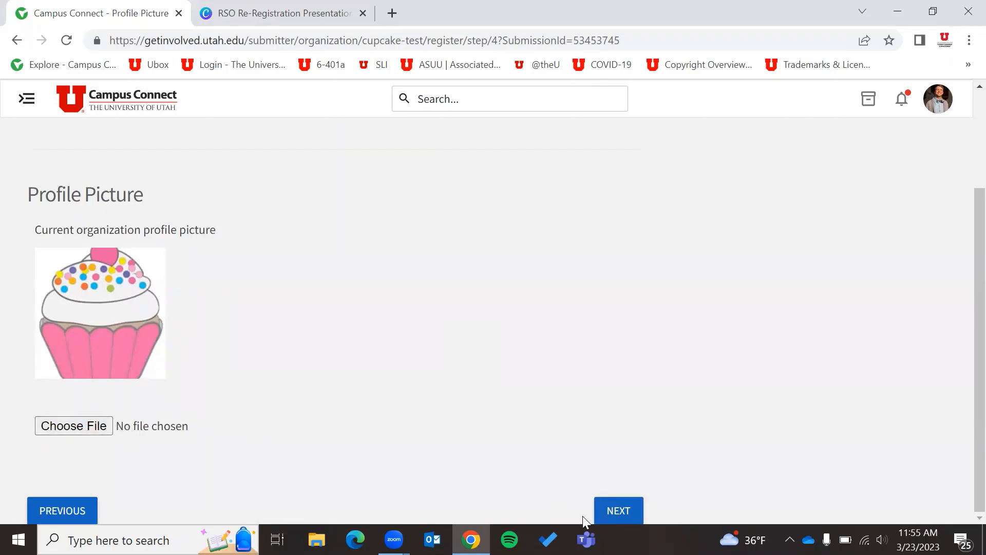
{"action": "left_click", "coordinate": [610, 512]}
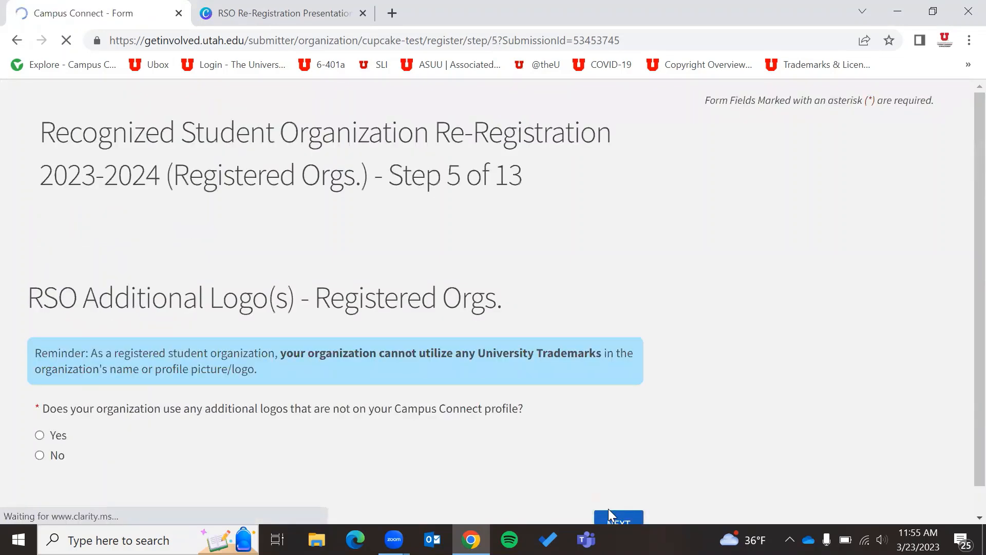
- Answer Yes to the additional logos question to view the file upload page, and return to the question
{"action": "scroll", "coordinate": [102, 287], "scroll_direction": "down", "scroll_amount": 2}
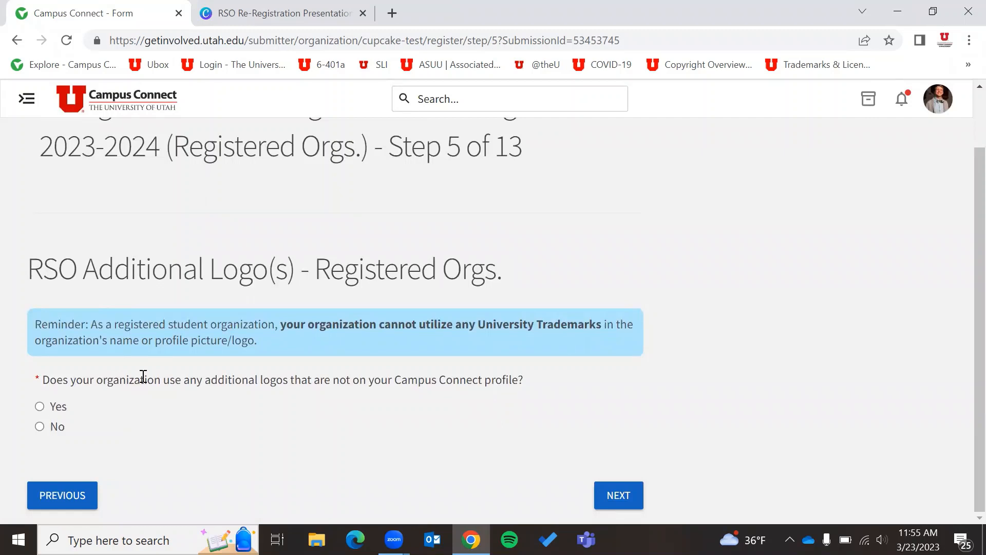
{"action": "left_click", "coordinate": [40, 406]}
{"action": "left_click", "coordinate": [618, 495]}
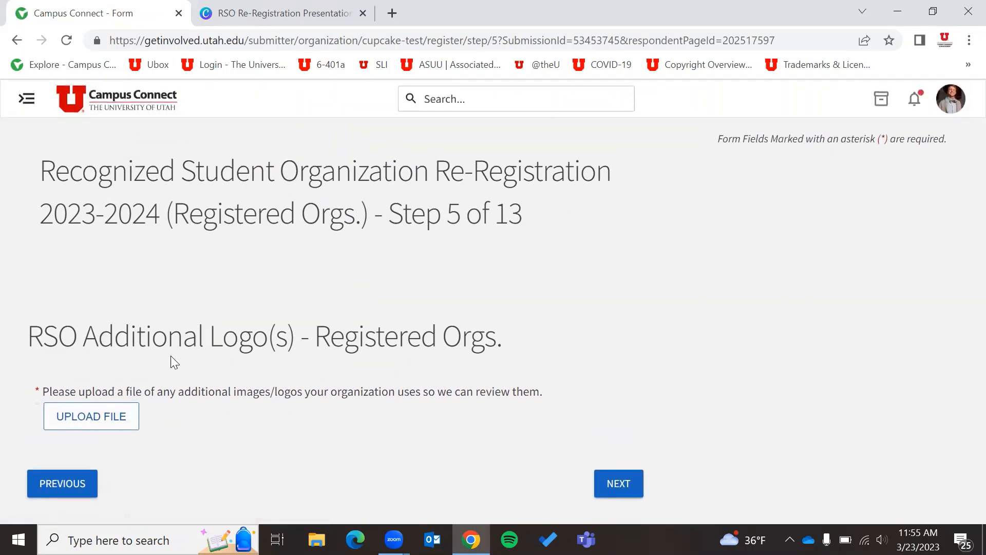
{"action": "left_click", "coordinate": [56, 479]}
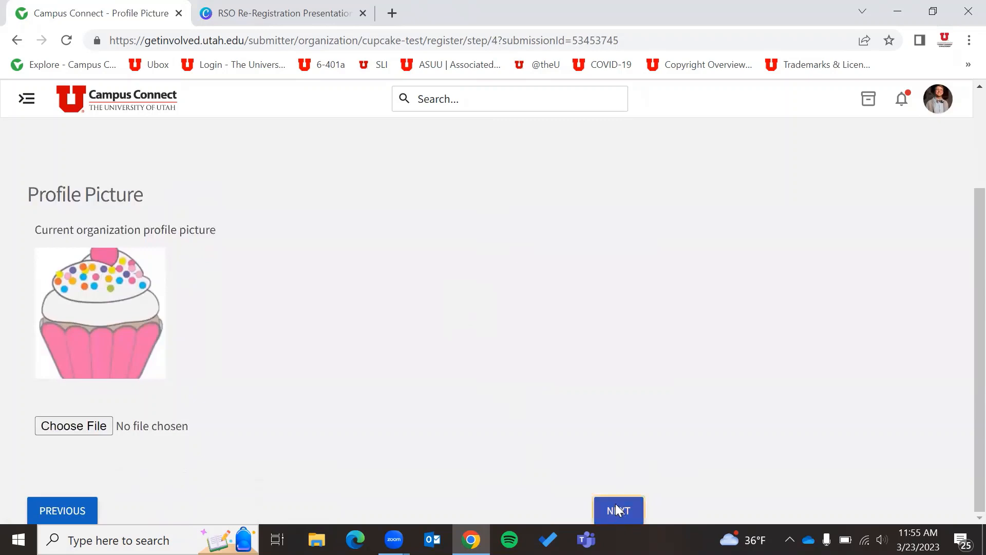
{"action": "left_click", "coordinate": [619, 510]}
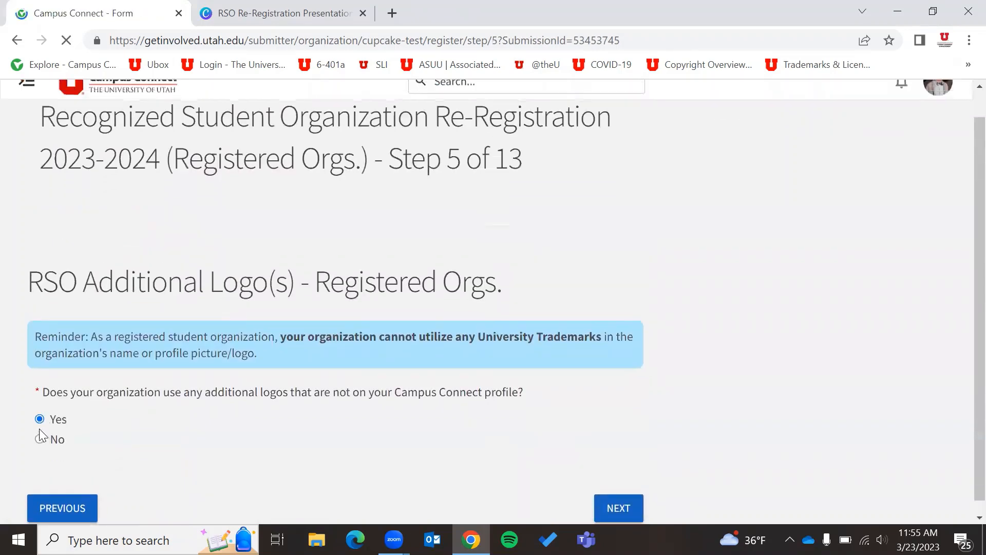
- Answer No to the question about additional logos not on the Campus Connect profile, and continue to step 6
{"action": "left_click", "coordinate": [38, 465]}
{"action": "scroll", "coordinate": [113, 442], "scroll_direction": "down", "scroll_amount": 1}
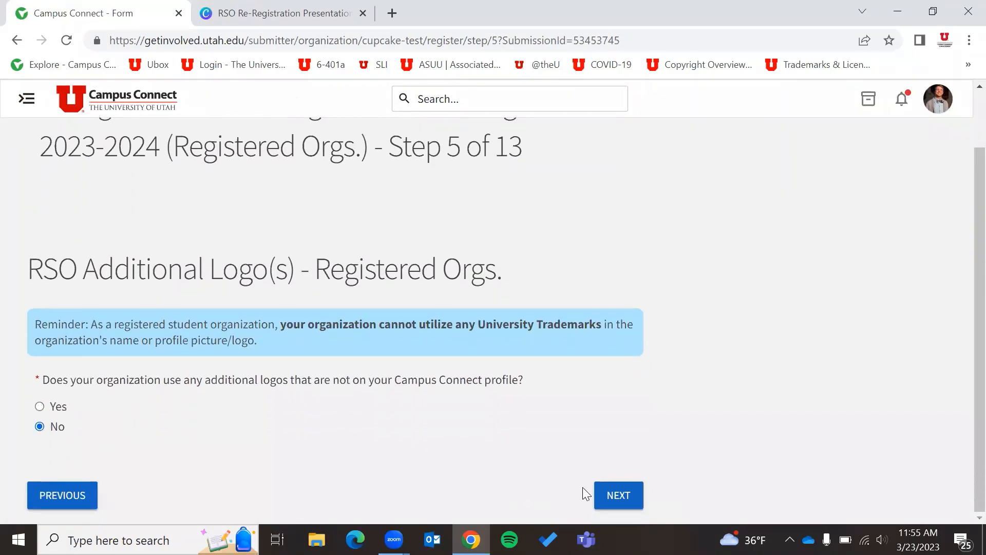
{"action": "left_click", "coordinate": [607, 497]}
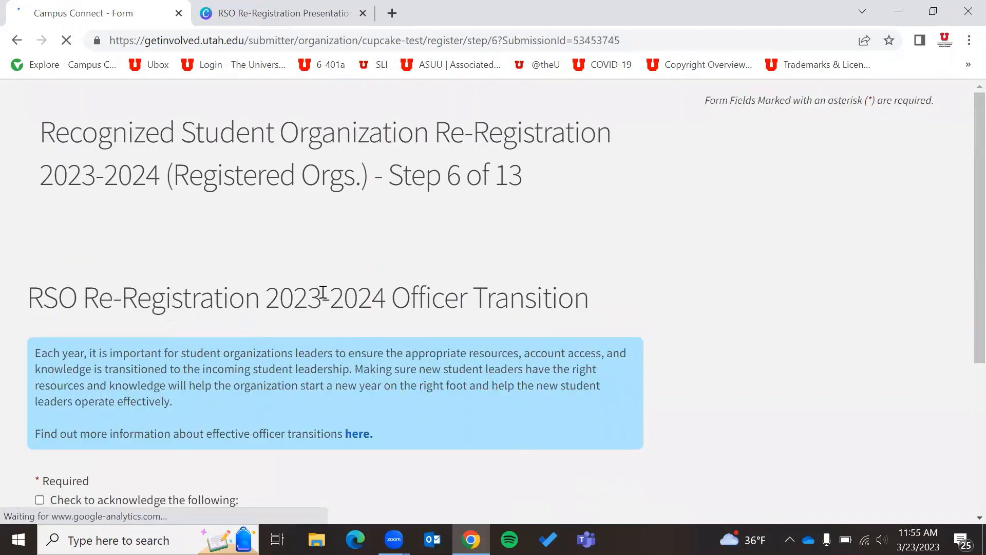
- Read the officer transition information, check the required acknowledgement, and continue to step 7
{"action": "scroll", "coordinate": [323, 296], "scroll_direction": "down", "scroll_amount": 3}
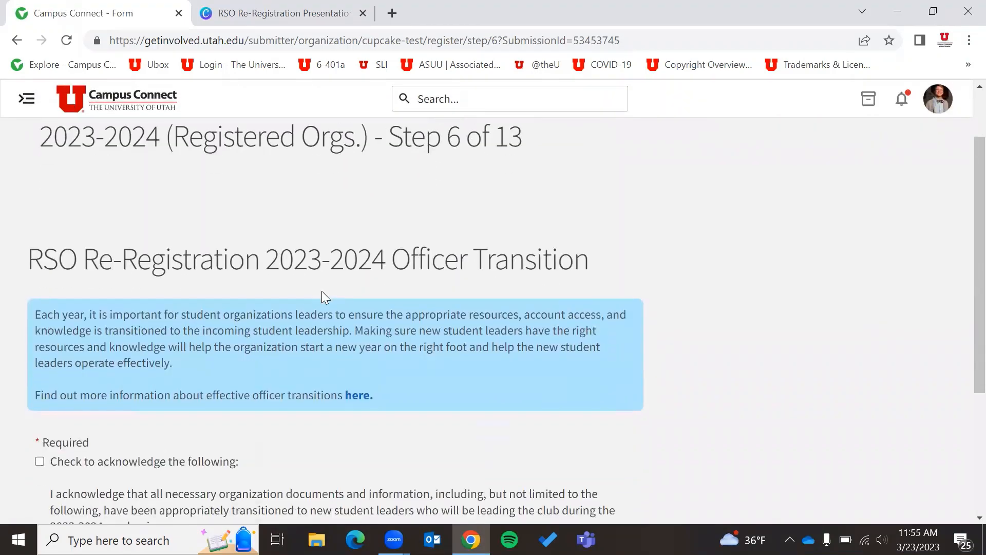
{"action": "scroll", "coordinate": [321, 295], "scroll_direction": "down", "scroll_amount": 1}
{"action": "scroll", "coordinate": [359, 249], "scroll_direction": "up", "scroll_amount": 2}
{"action": "scroll", "coordinate": [239, 247], "scroll_direction": "down", "scroll_amount": 2}
{"action": "scroll", "coordinate": [239, 247], "scroll_direction": "down", "scroll_amount": 1}
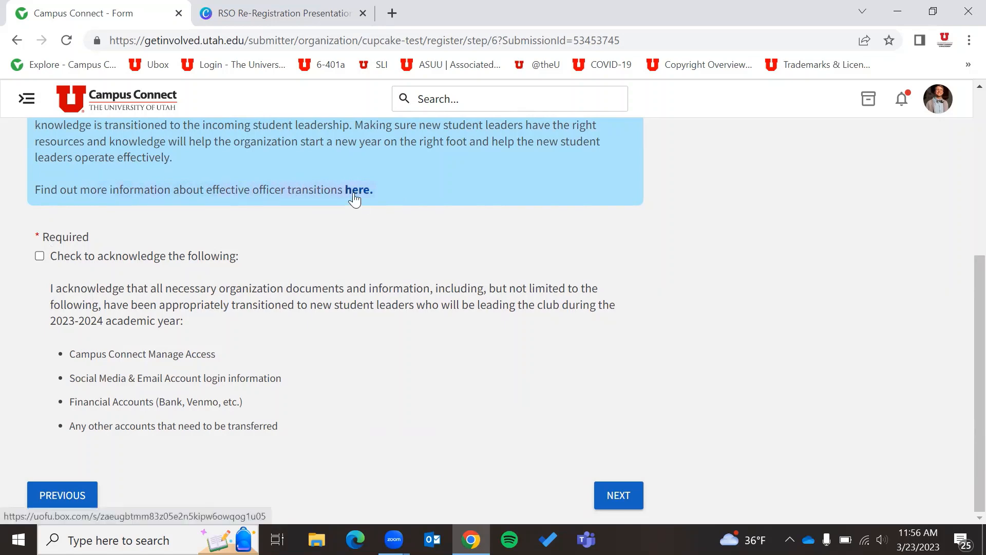
{"action": "left_click", "coordinate": [38, 256]}
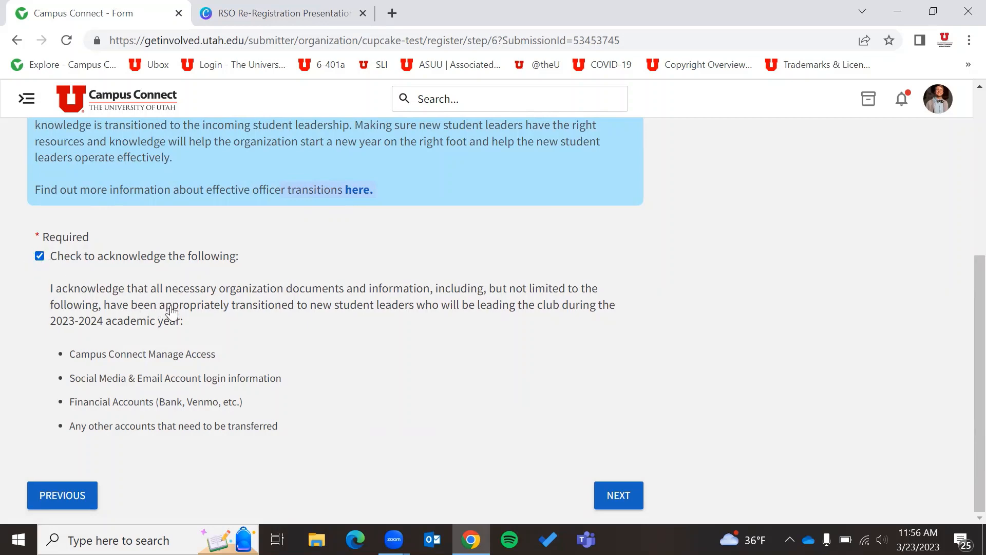
{"action": "left_click", "coordinate": [620, 496]}
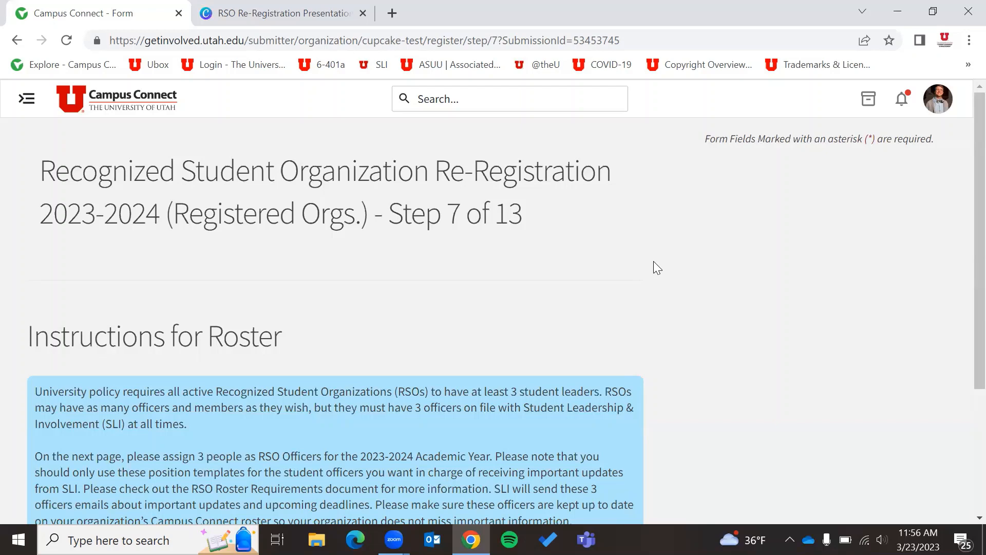
- Read the roster instructions on officer and UMail requirements, and continue to step 8
{"action": "scroll", "coordinate": [728, 276], "scroll_direction": "down", "scroll_amount": 1}
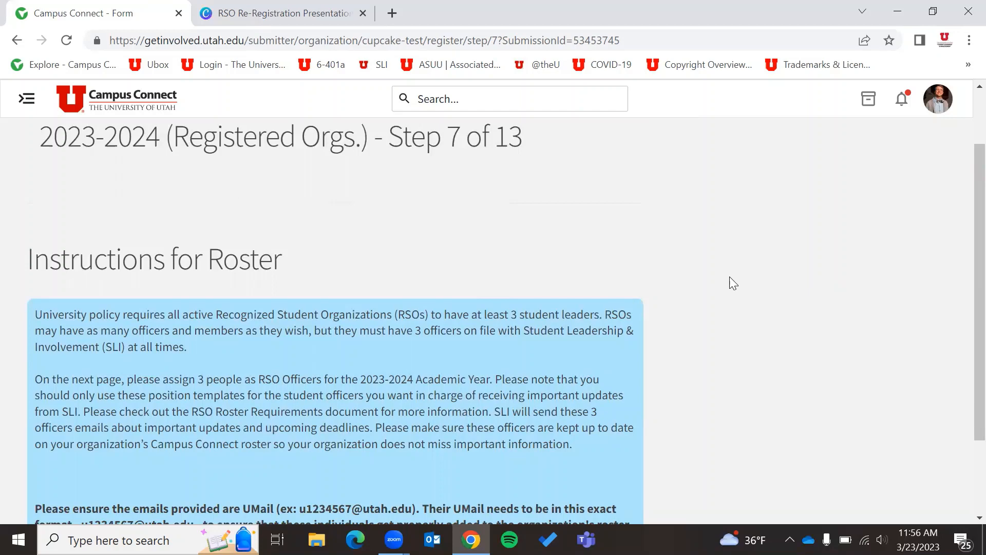
{"action": "scroll", "coordinate": [733, 283], "scroll_direction": "down", "scroll_amount": 2}
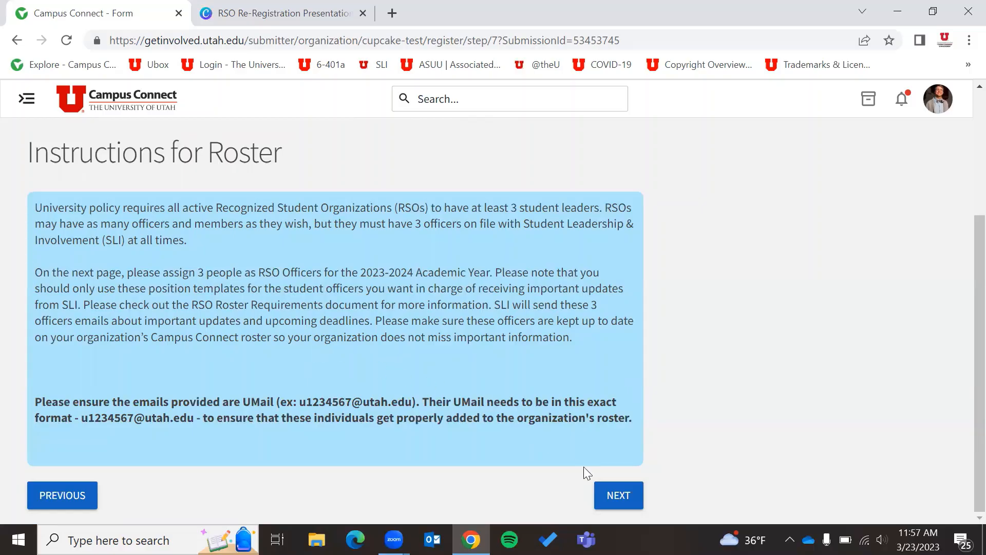
{"action": "left_click", "coordinate": [619, 496]}
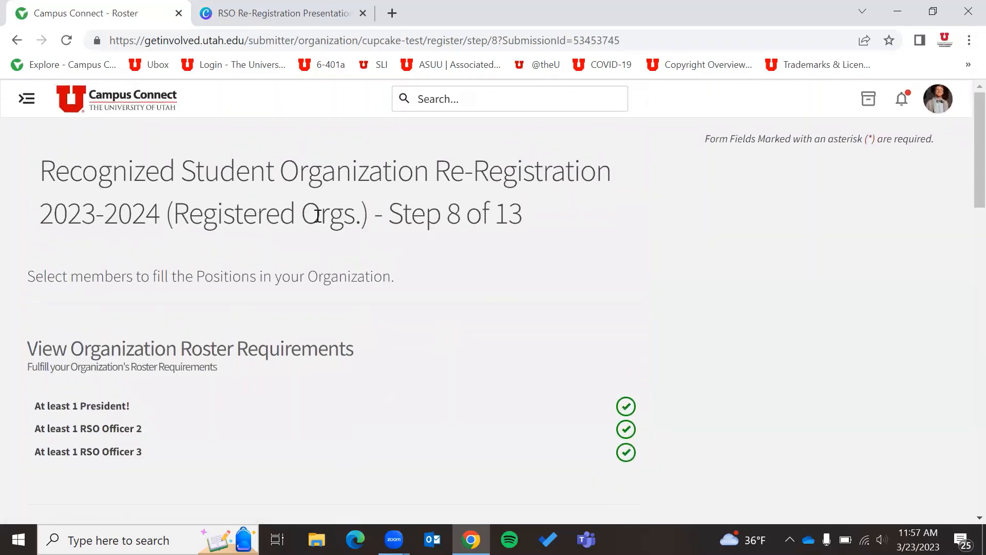
- Examine the roster requirements and the members table, checking who holds the President, RSO Officer 2 and RSO Officer 3 positions
{"action": "scroll", "coordinate": [318, 216], "scroll_direction": "down", "scroll_amount": 5}
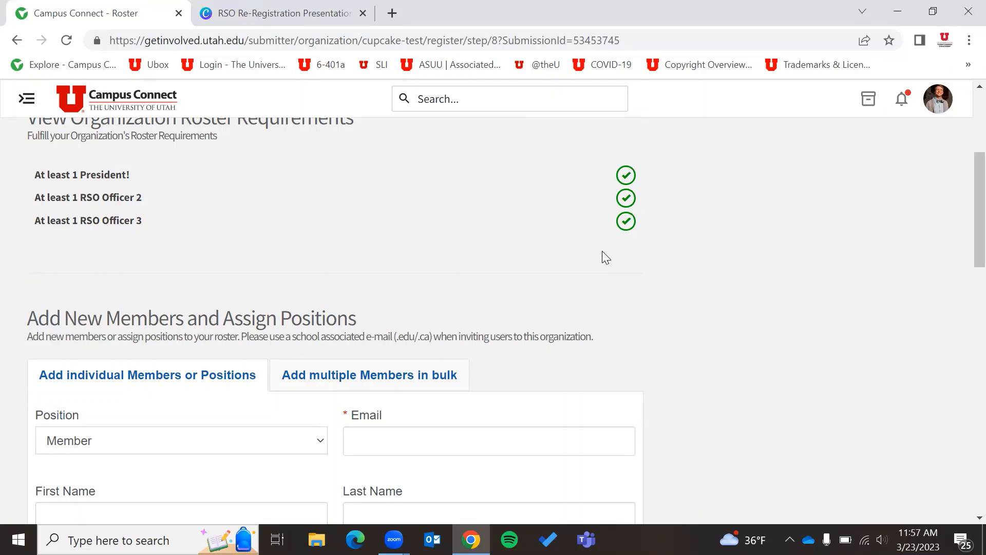
{"action": "scroll", "coordinate": [591, 247], "scroll_direction": "down", "scroll_amount": 10}
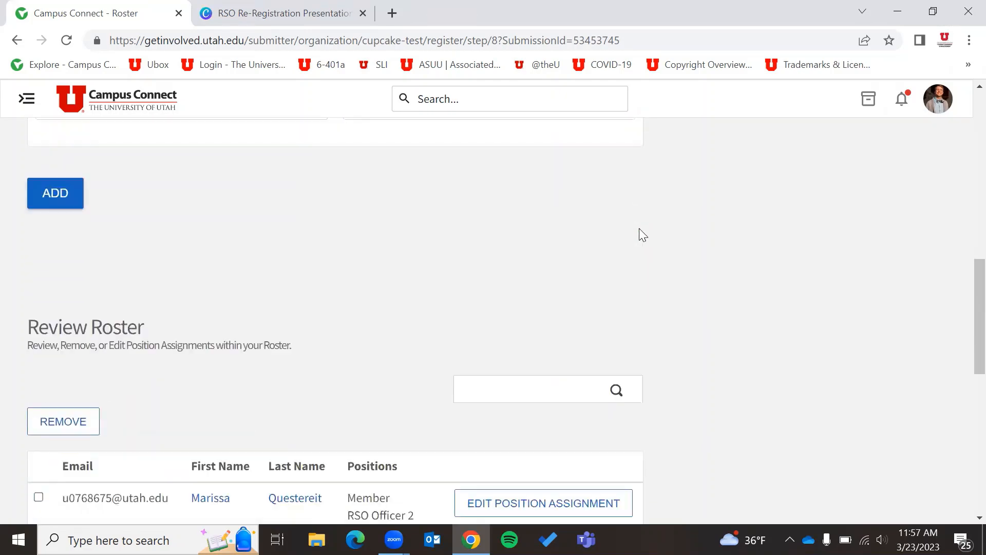
{"action": "scroll", "coordinate": [701, 220], "scroll_direction": "down", "scroll_amount": 3}
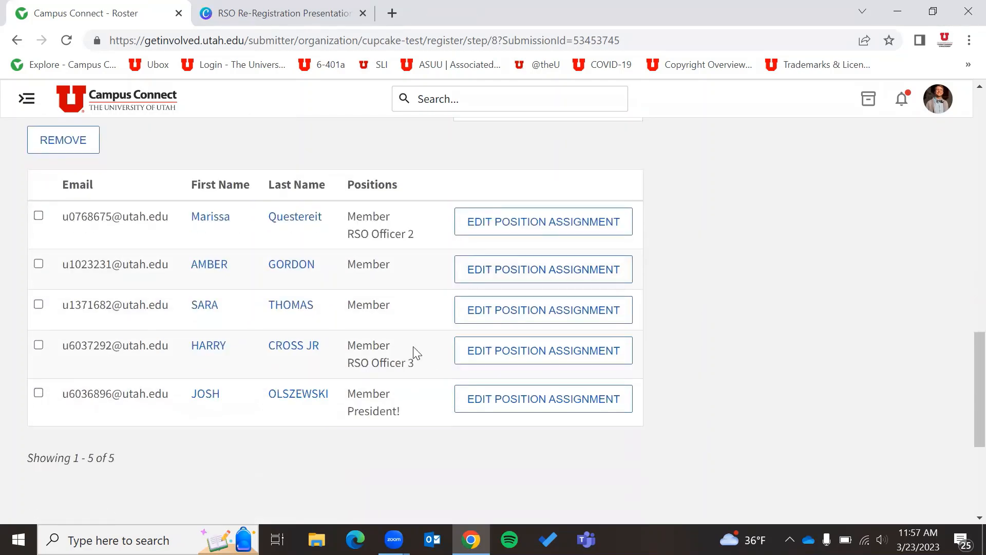
{"action": "left_click_drag", "start_coordinate": [361, 234], "coordinate": [410, 241]}
{"action": "left_click_drag", "start_coordinate": [353, 363], "coordinate": [401, 363]}
{"action": "left_click", "coordinate": [400, 418]}
{"action": "left_click_drag", "start_coordinate": [349, 413], "coordinate": [385, 416]}
{"action": "left_click", "coordinate": [386, 415]}
{"action": "left_click_drag", "start_coordinate": [350, 234], "coordinate": [414, 236]}
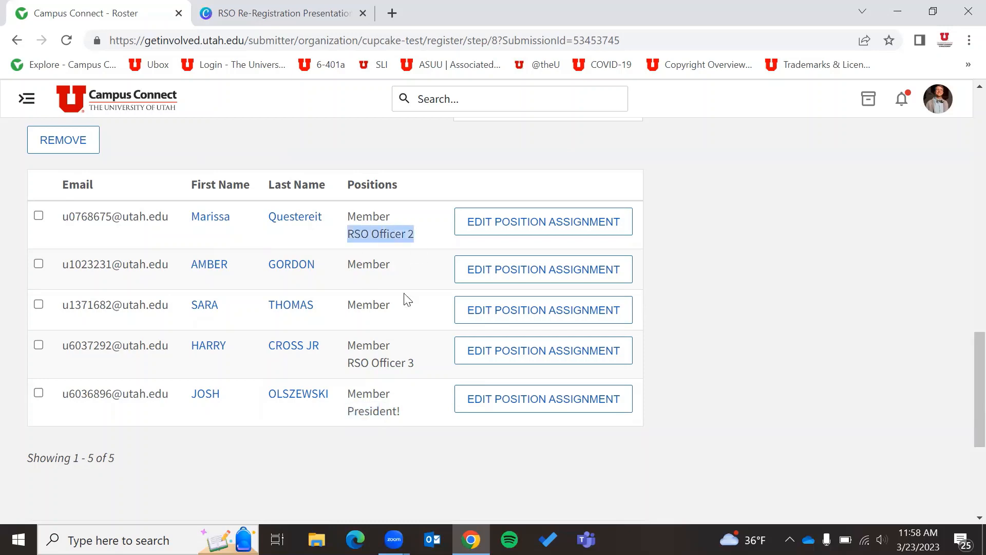
{"action": "left_click_drag", "start_coordinate": [347, 364], "coordinate": [425, 368]}
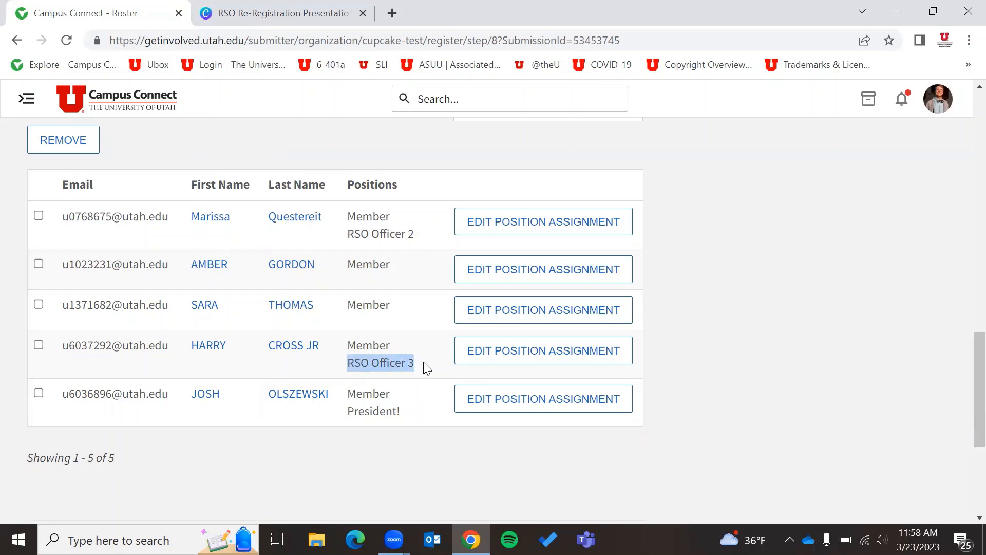
- Recheck the organization roster requirements and view the form for adding individual members or positions
{"action": "scroll", "coordinate": [424, 364], "scroll_direction": "up", "scroll_amount": 15}
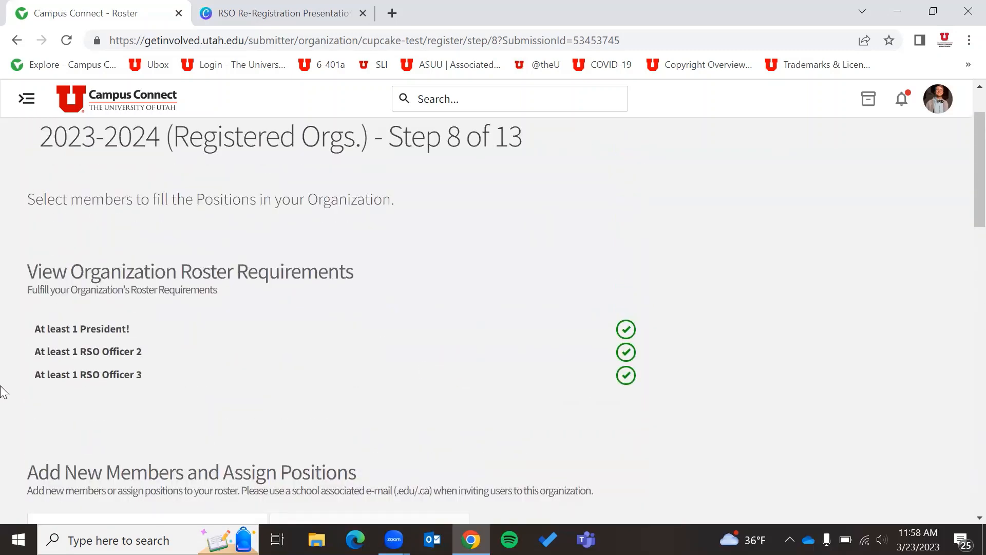
{"action": "left_click_drag", "start_coordinate": [31, 390], "coordinate": [134, 401]}
{"action": "left_click", "coordinate": [52, 400]}
{"action": "scroll", "coordinate": [496, 323], "scroll_direction": "down", "scroll_amount": 3}
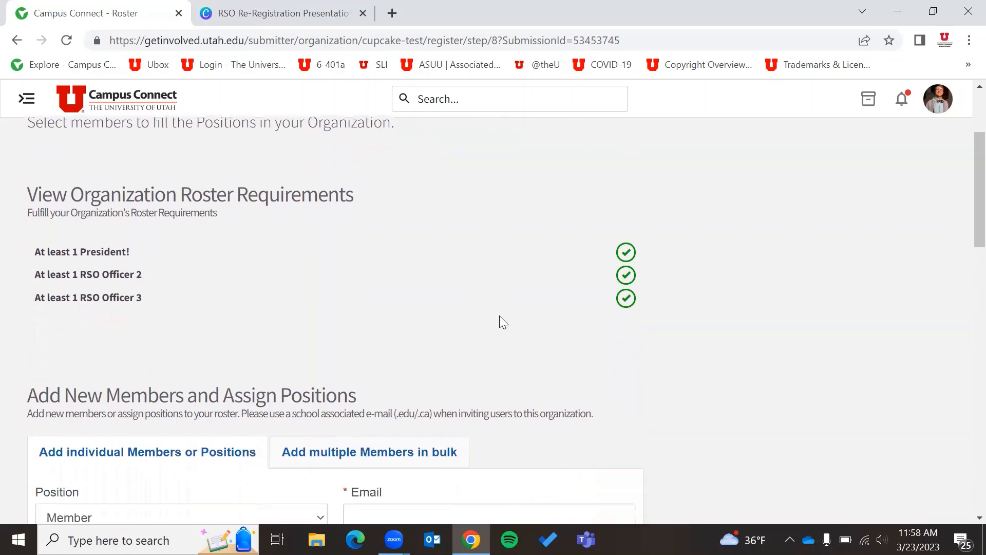
{"action": "scroll", "coordinate": [509, 297], "scroll_direction": "down", "scroll_amount": 3}
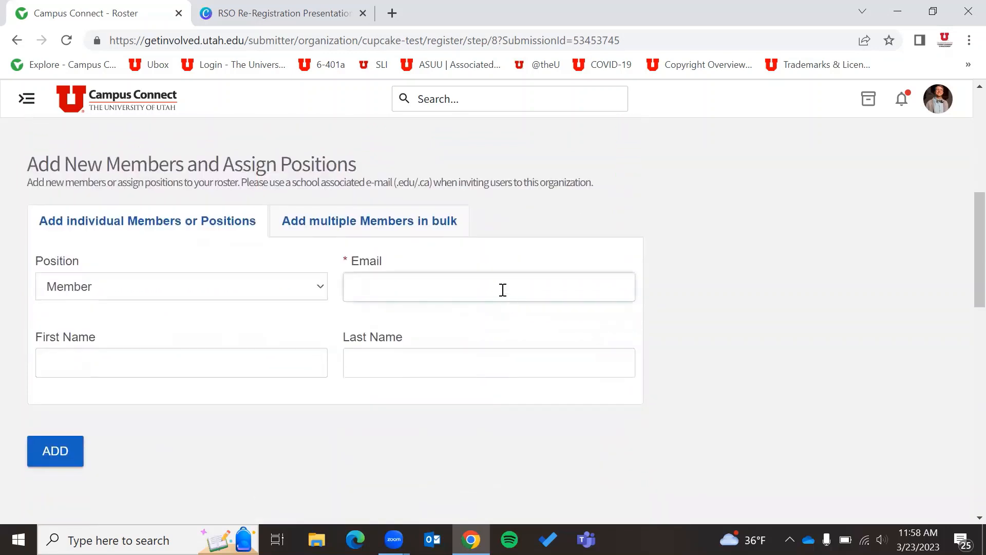
- Review the form for adding members and one member's position assignment options, cancel without changes, and continue to step 9
{"action": "scroll", "coordinate": [488, 277], "scroll_direction": "down", "scroll_amount": 1}
{"action": "scroll", "coordinate": [476, 268], "scroll_direction": "down", "scroll_amount": 1}
{"action": "left_click", "coordinate": [393, 210]}
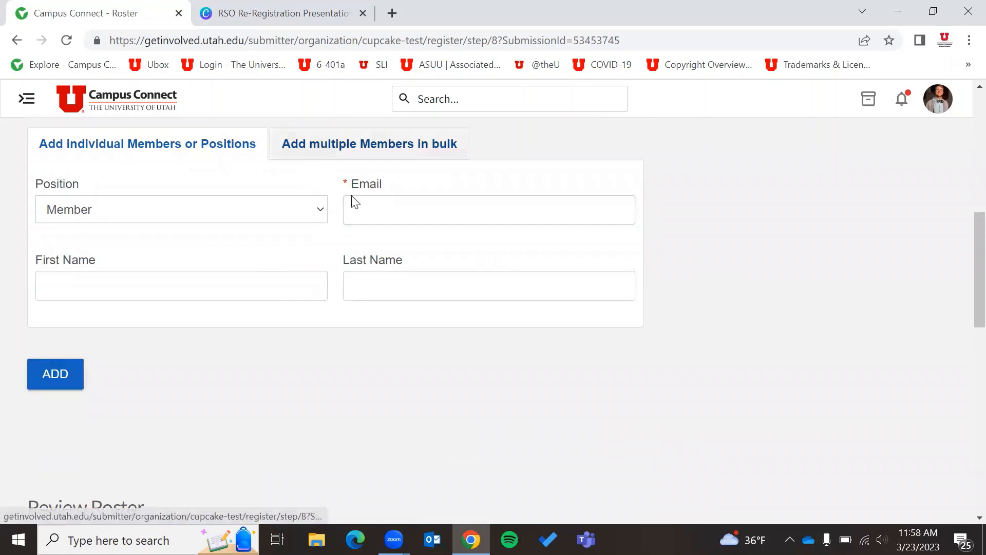
{"action": "scroll", "coordinate": [352, 206], "scroll_direction": "down", "scroll_amount": 10}
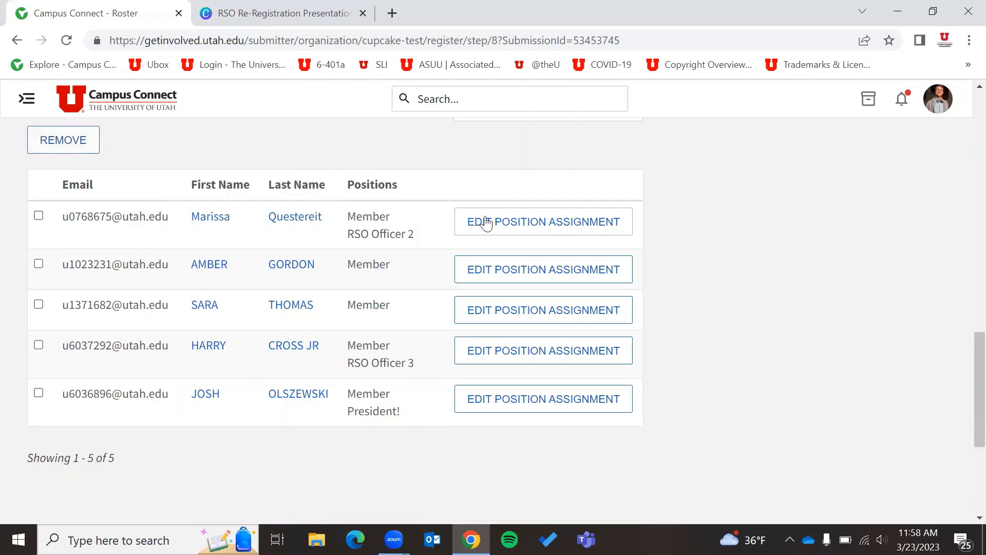
{"action": "left_click", "coordinate": [513, 269]}
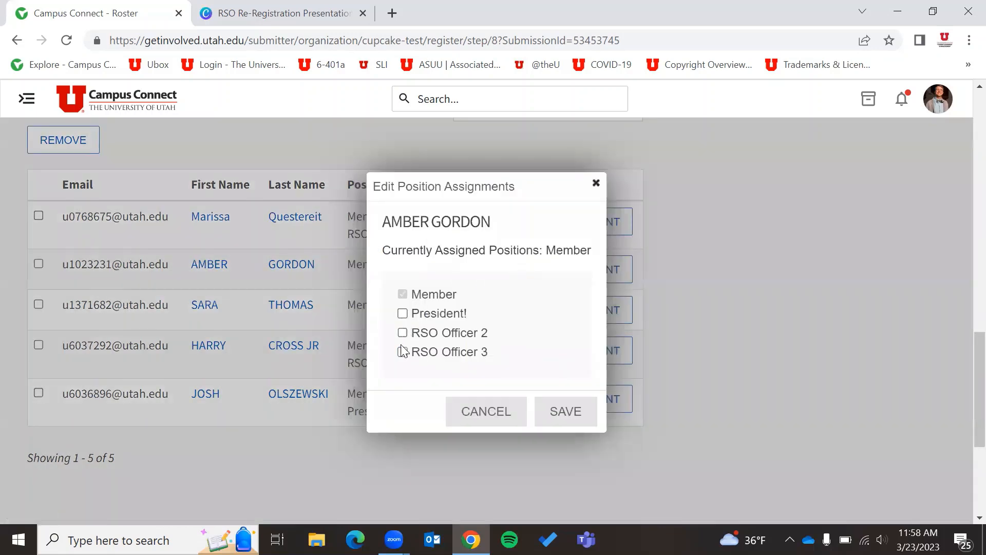
{"action": "left_click", "coordinate": [486, 414]}
{"action": "scroll", "coordinate": [723, 335], "scroll_direction": "down", "scroll_amount": 5}
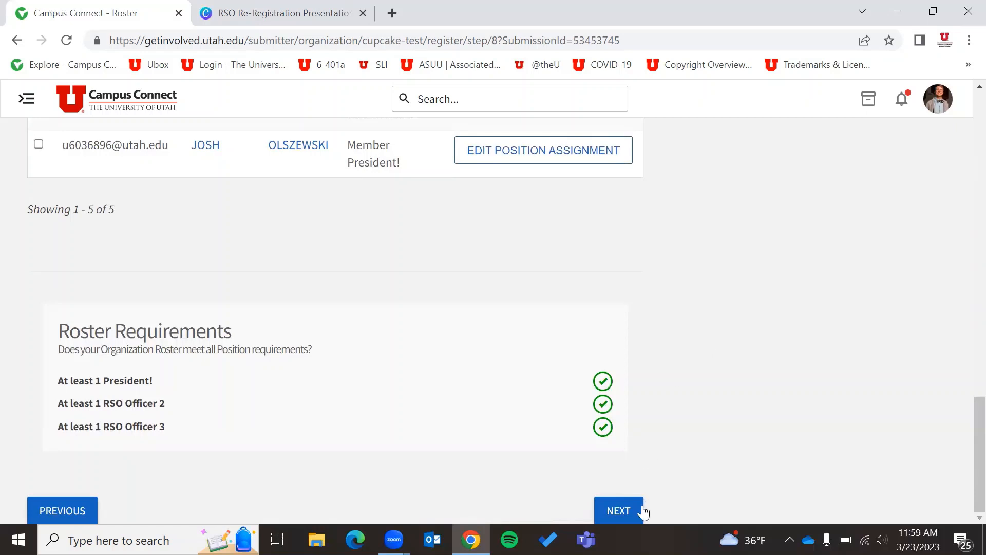
{"action": "left_click", "coordinate": [618, 511]}
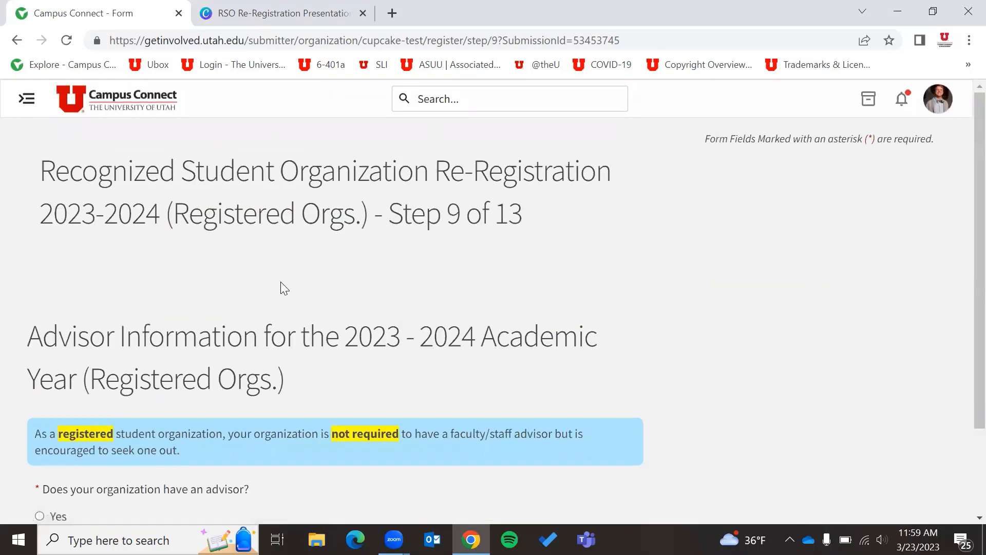
- Answer Yes to whether the organization has an advisor and continue to the advisor details page
{"action": "scroll", "coordinate": [269, 280], "scroll_direction": "down", "scroll_amount": 3}
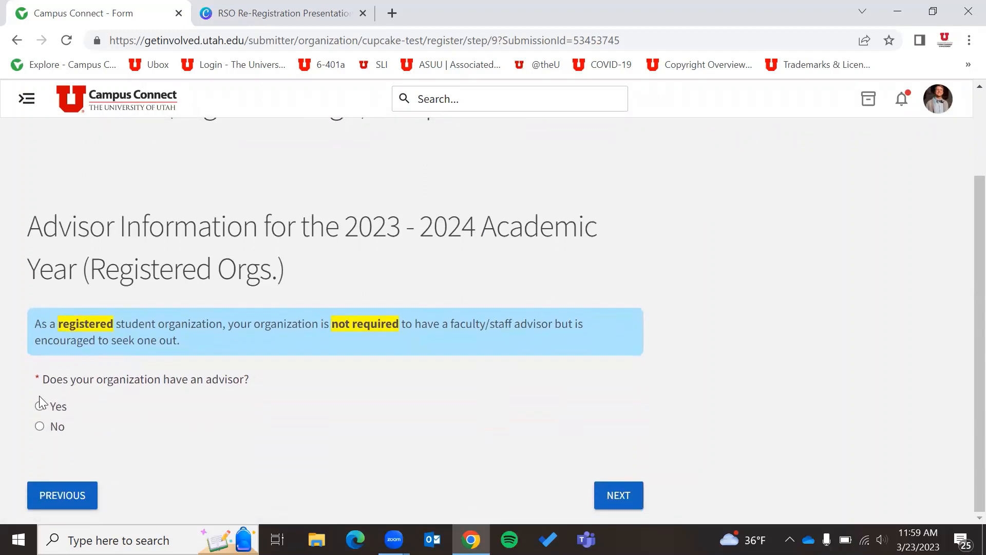
{"action": "left_click", "coordinate": [39, 407]}
{"action": "left_click", "coordinate": [626, 496]}
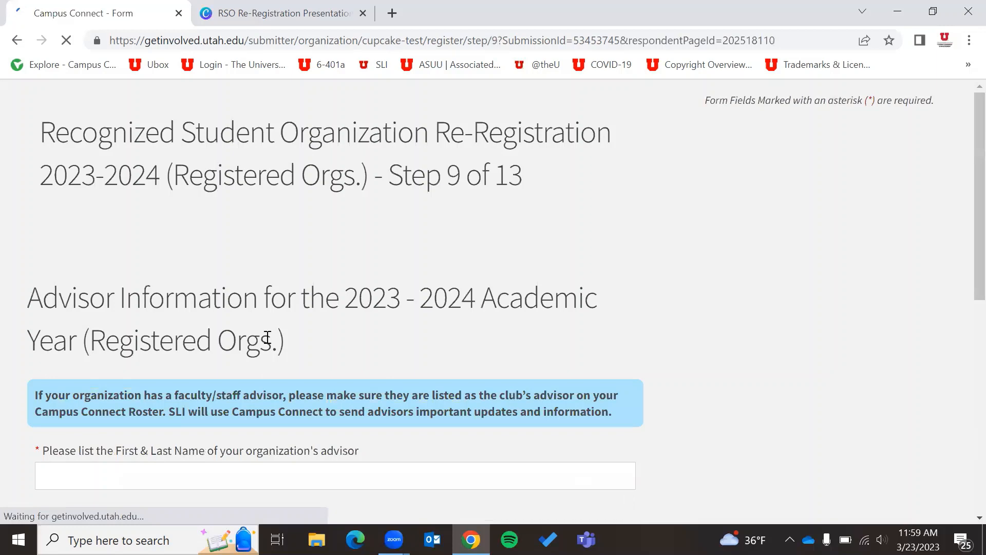
- Examine the fields for the advisor's name, UMail and department, the optional fields for additional advisors, and the roster notice
{"action": "scroll", "coordinate": [267, 337], "scroll_direction": "down", "scroll_amount": 5}
{"action": "left_click", "coordinate": [110, 206]}
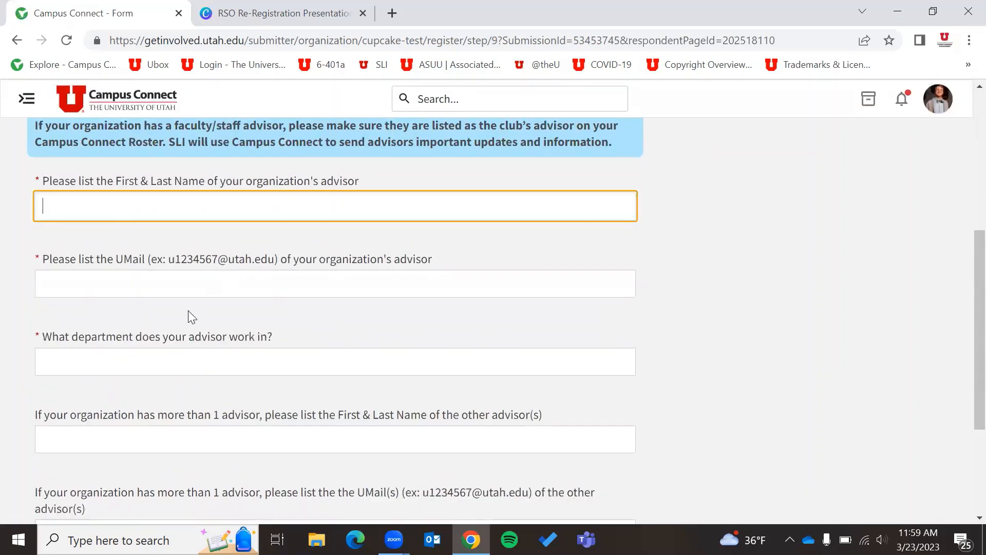
{"action": "left_click", "coordinate": [176, 293]}
{"action": "left_click", "coordinate": [206, 375]}
{"action": "left_click", "coordinate": [184, 435]}
{"action": "scroll", "coordinate": [234, 431], "scroll_direction": "down", "scroll_amount": 1}
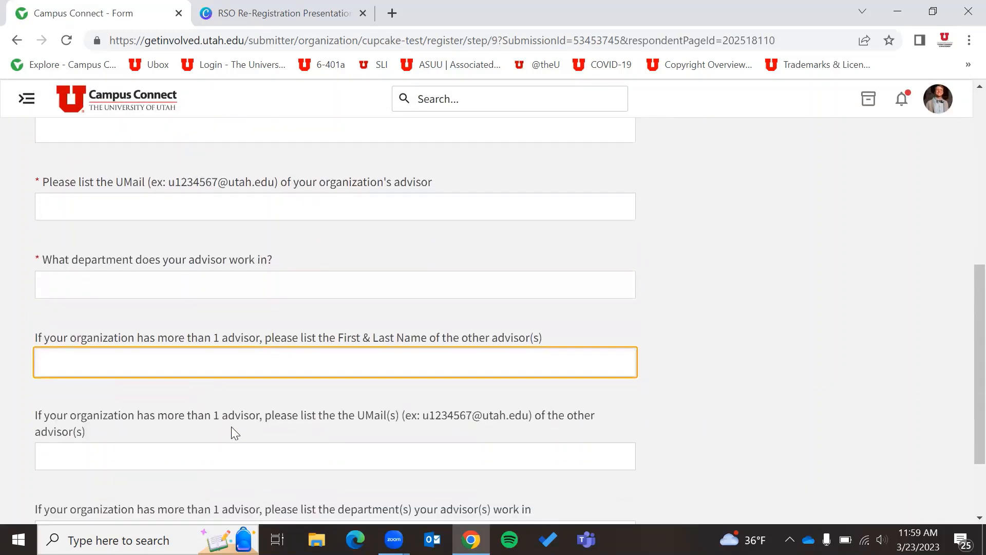
{"action": "scroll", "coordinate": [714, 351], "scroll_direction": "down", "scroll_amount": 2}
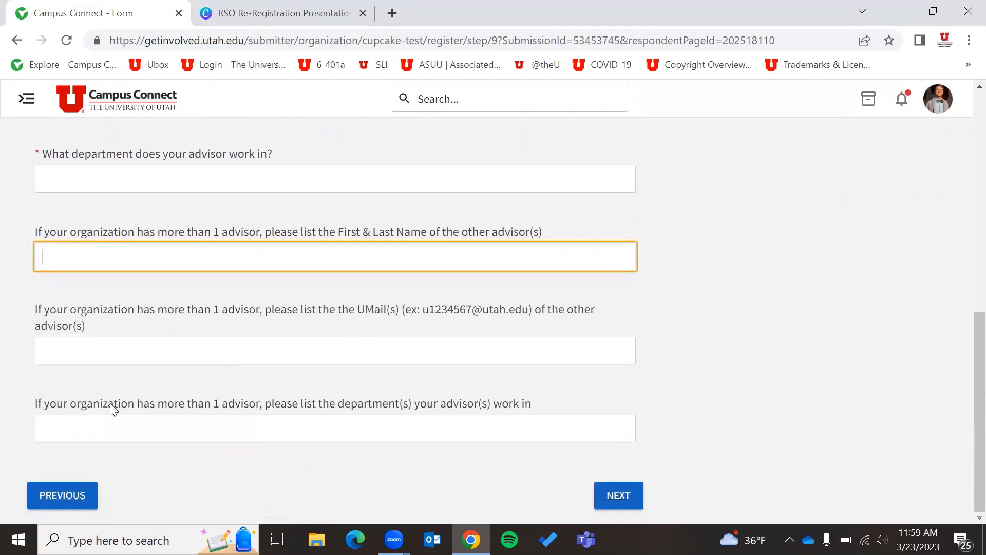
{"action": "scroll", "coordinate": [699, 440], "scroll_direction": "up", "scroll_amount": 6}
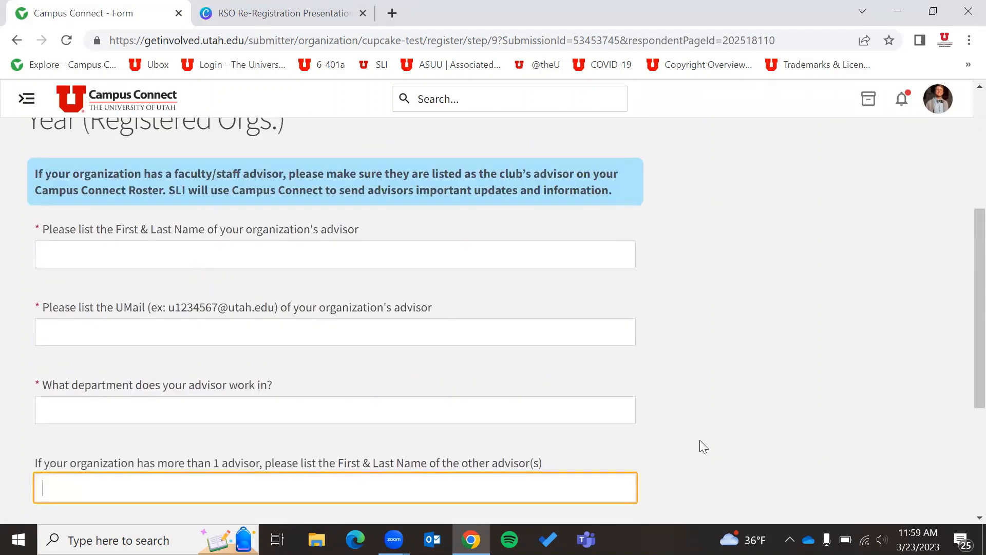
{"action": "scroll", "coordinate": [700, 437], "scroll_direction": "up", "scroll_amount": 3}
{"action": "scroll", "coordinate": [700, 432], "scroll_direction": "down", "scroll_amount": 3}
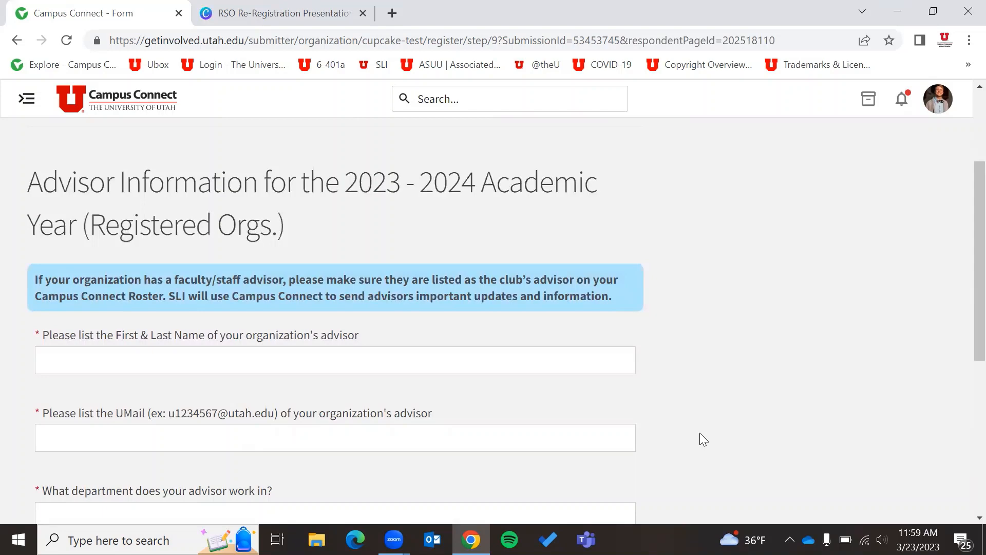
- Go back from the advisor details to the roster step and return to the advisor question in step 9
{"action": "scroll", "coordinate": [700, 432], "scroll_direction": "down", "scroll_amount": 4}
{"action": "left_click", "coordinate": [394, 398]}
{"action": "scroll", "coordinate": [394, 397], "scroll_direction": "down", "scroll_amount": 2}
{"action": "left_click", "coordinate": [72, 494]}
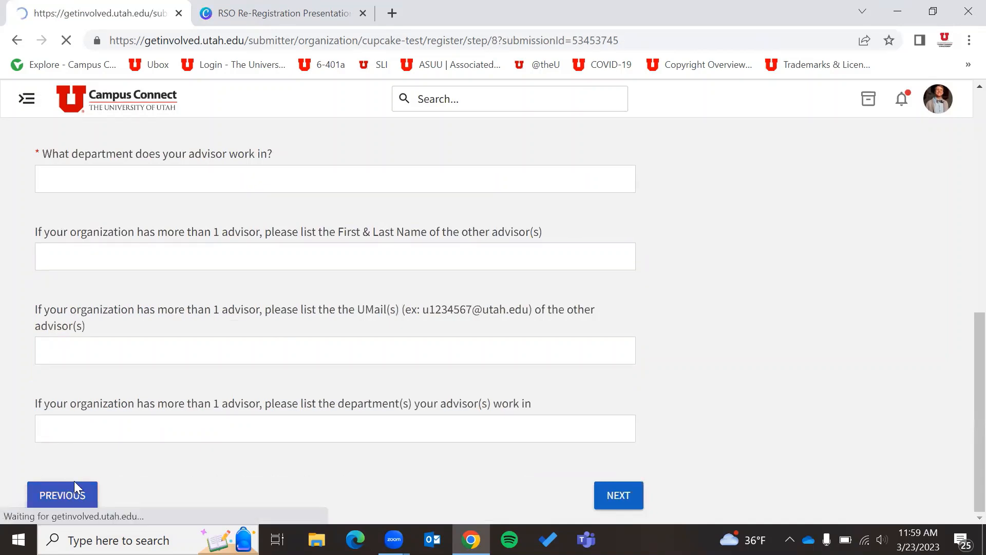
{"action": "scroll", "coordinate": [235, 273], "scroll_direction": "down", "scroll_amount": 8}
{"action": "scroll", "coordinate": [239, 278], "scroll_direction": "down", "scroll_amount": 10}
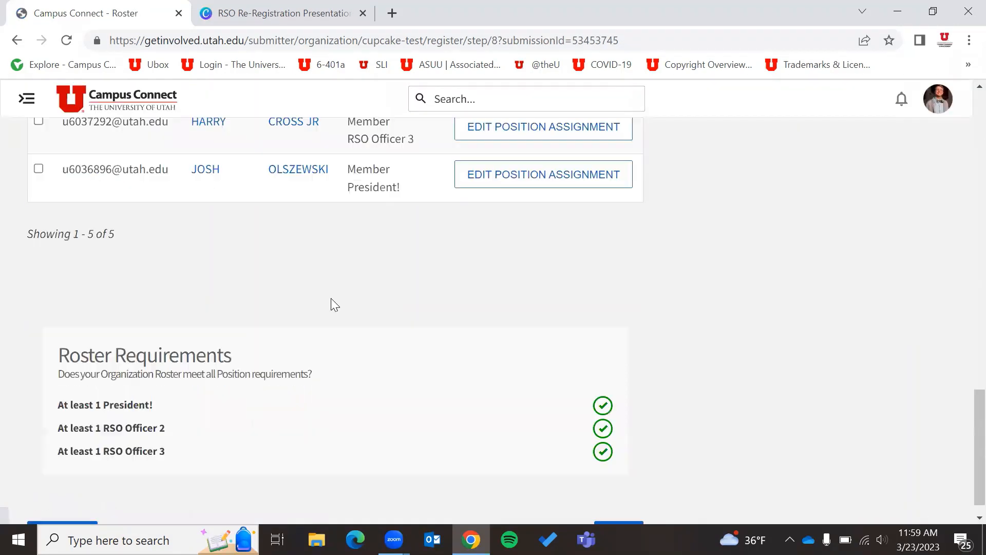
{"action": "left_click", "coordinate": [615, 510]}
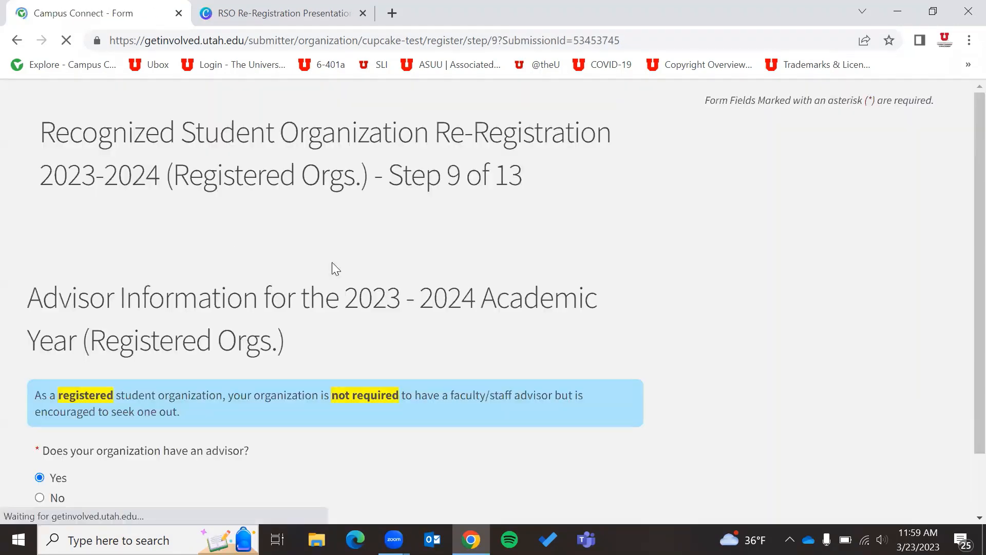
- Answer No to whether the organization has an advisor and continue to step 10
{"action": "scroll", "coordinate": [332, 262], "scroll_direction": "down", "scroll_amount": 2}
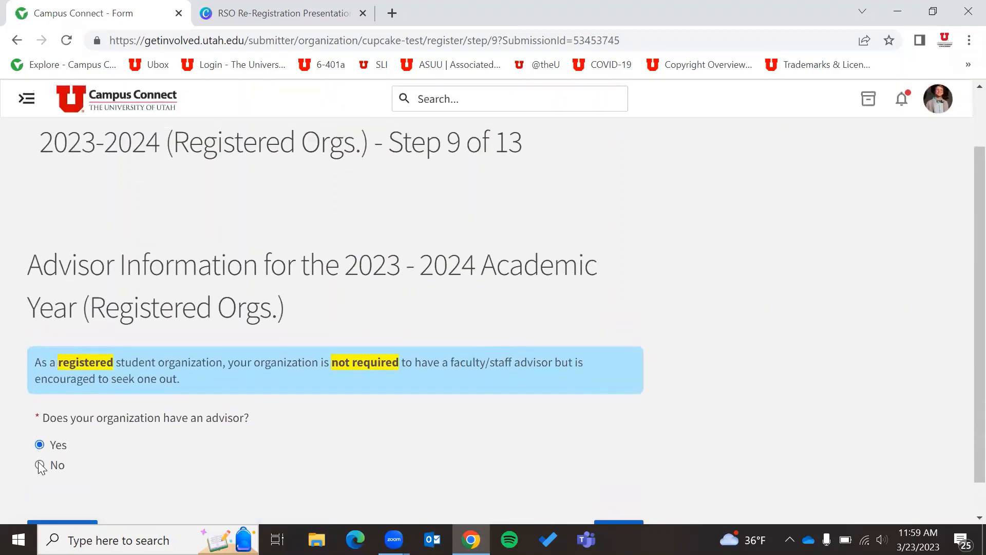
{"action": "left_click", "coordinate": [40, 465]}
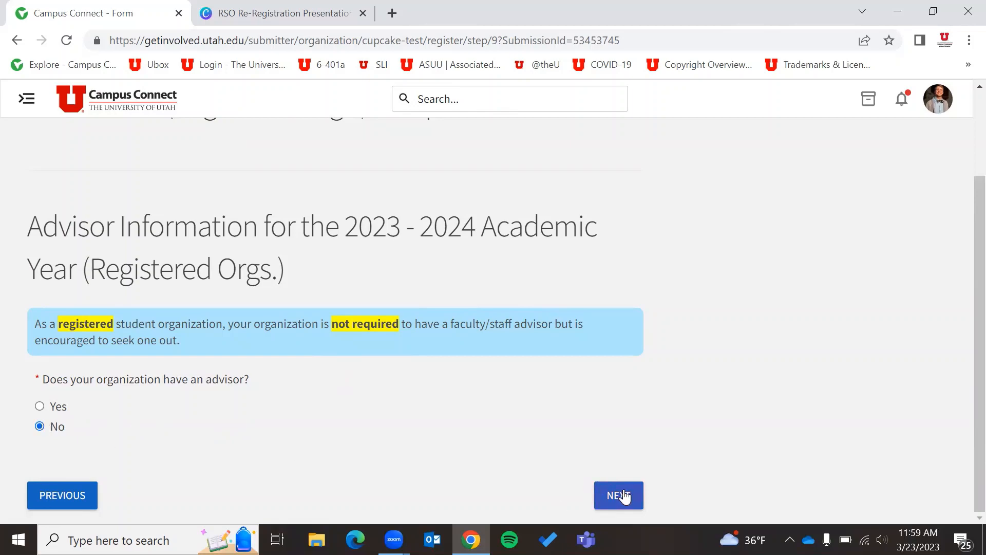
{"action": "left_click", "coordinate": [625, 495]}
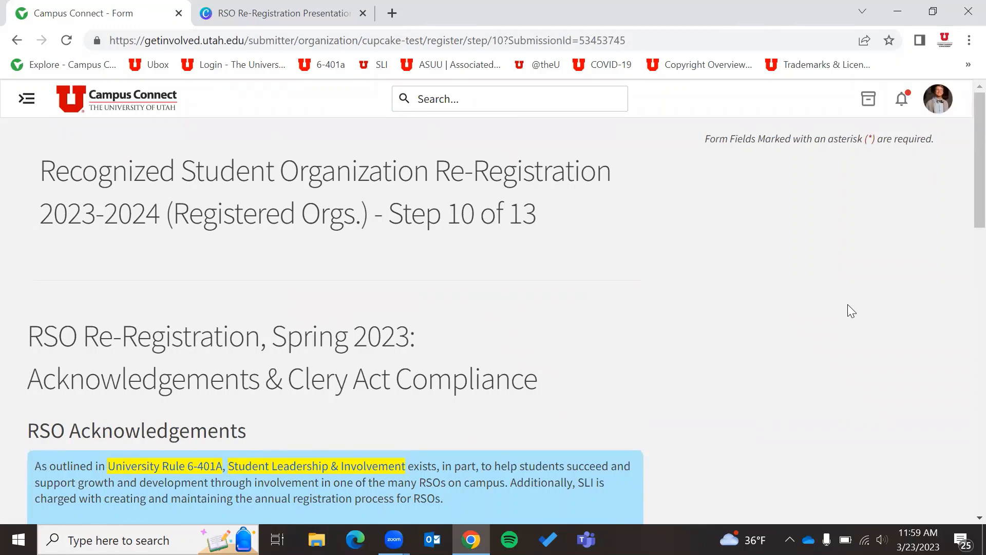
- Read the RSO acknowledgements introduction and agree to the statements on abiding by regulations, non-discrimination, and primarily student membership
{"action": "scroll", "coordinate": [848, 305], "scroll_direction": "down", "scroll_amount": 2}
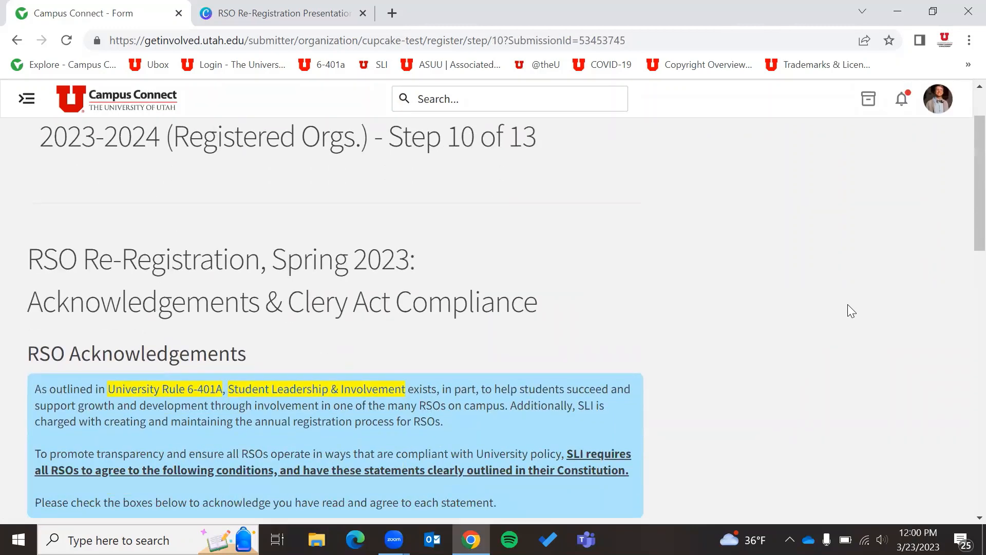
{"action": "scroll", "coordinate": [833, 305], "scroll_direction": "down", "scroll_amount": 1}
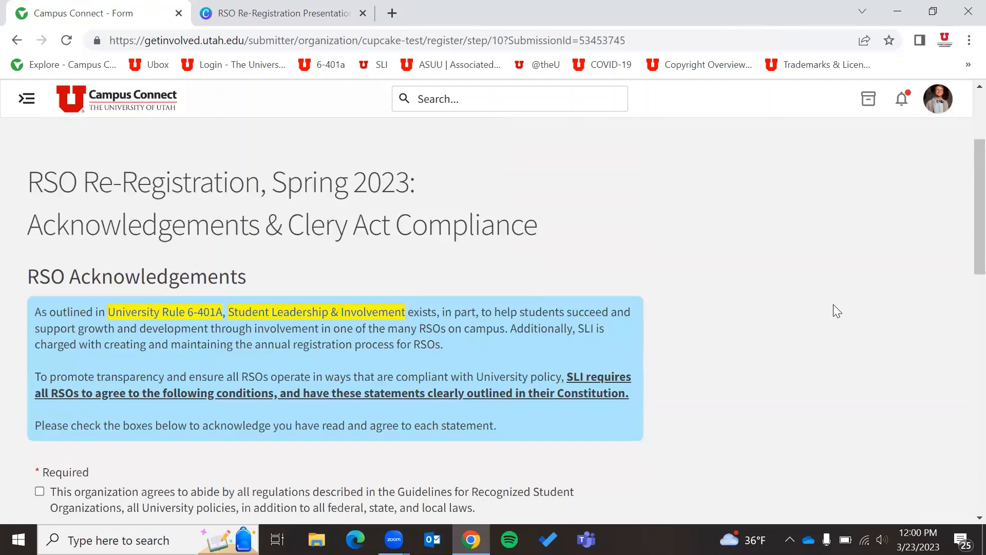
{"action": "scroll", "coordinate": [835, 302], "scroll_direction": "down", "scroll_amount": 4}
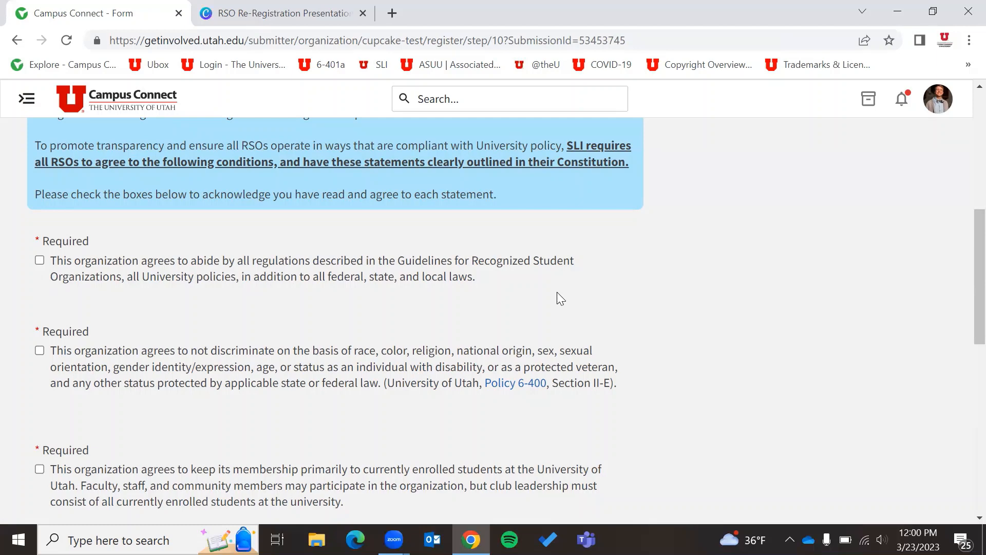
{"action": "left_click", "coordinate": [40, 260]}
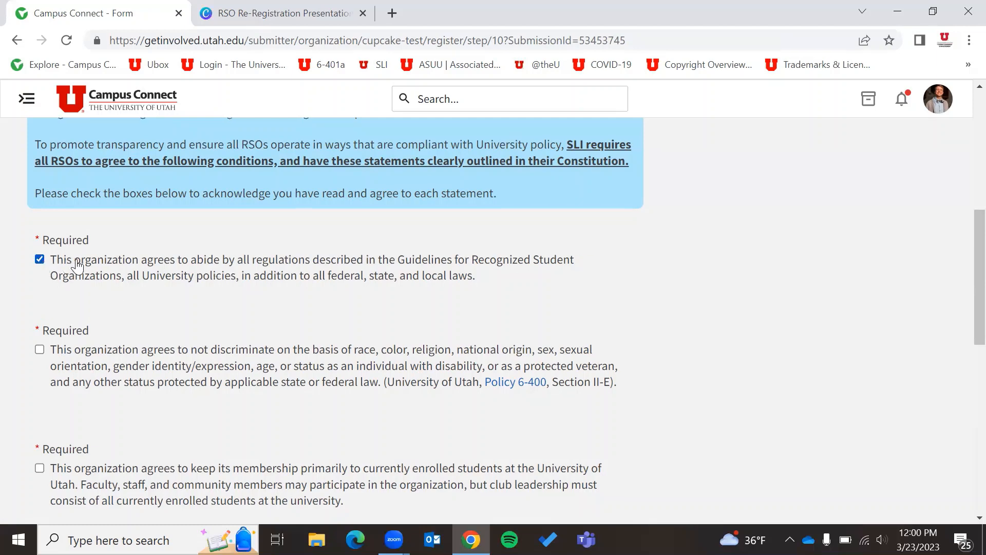
{"action": "scroll", "coordinate": [77, 265], "scroll_direction": "down", "scroll_amount": 1}
{"action": "left_click", "coordinate": [40, 273]}
{"action": "scroll", "coordinate": [87, 277], "scroll_direction": "down", "scroll_amount": 1}
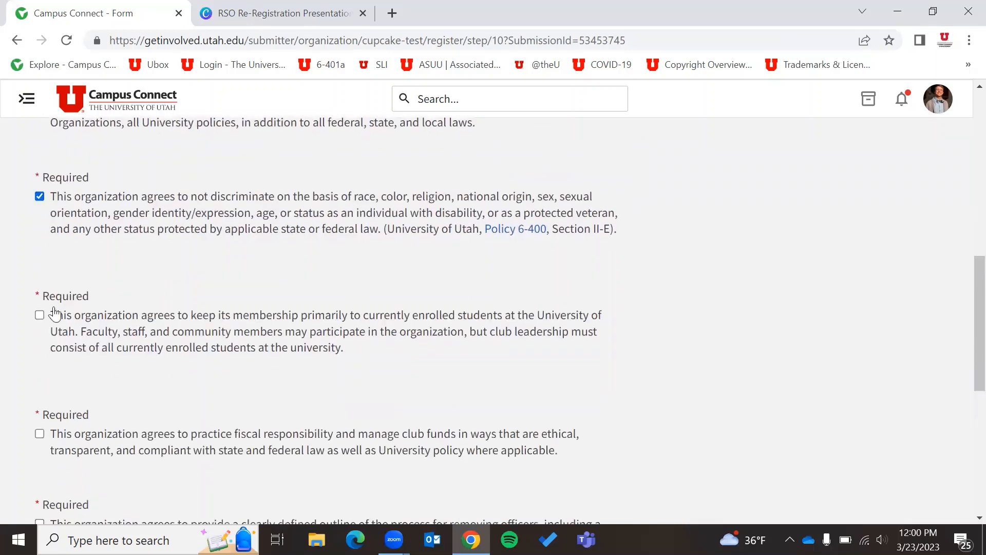
{"action": "scroll", "coordinate": [96, 308], "scroll_direction": "down", "scroll_amount": 1}
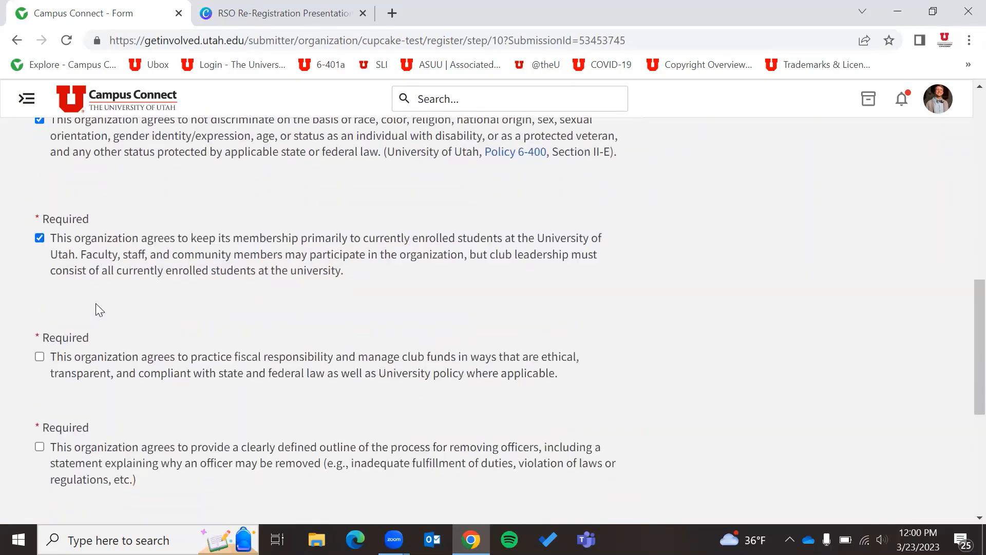
- Agree to the statements on fiscal responsibility, the officer removal process, and the advisor removal process
{"action": "left_click", "coordinate": [40, 358]}
{"action": "scroll", "coordinate": [71, 354], "scroll_direction": "down", "scroll_amount": 1}
{"action": "scroll", "coordinate": [71, 350], "scroll_direction": "down", "scroll_amount": 1}
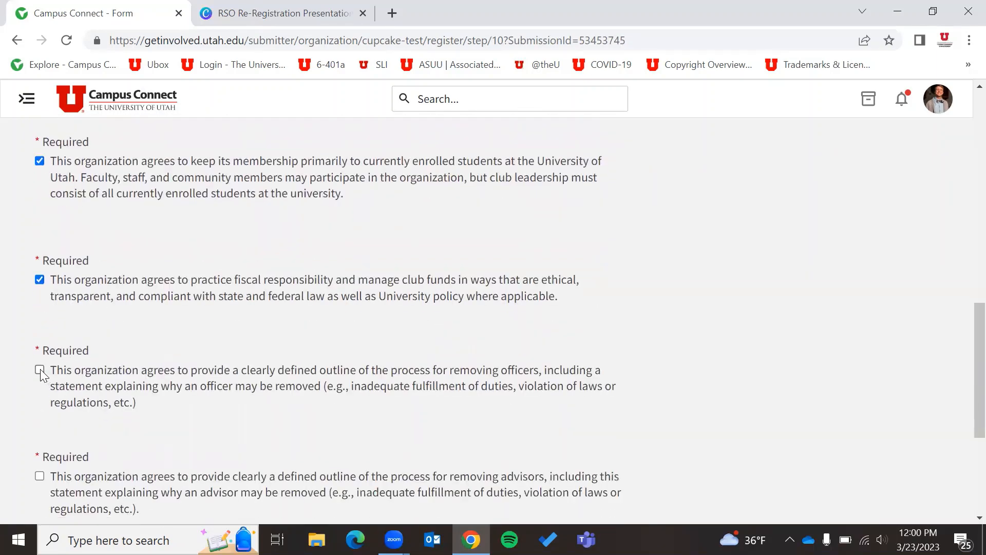
{"action": "left_click", "coordinate": [40, 371]}
{"action": "scroll", "coordinate": [92, 355], "scroll_direction": "down", "scroll_amount": 3}
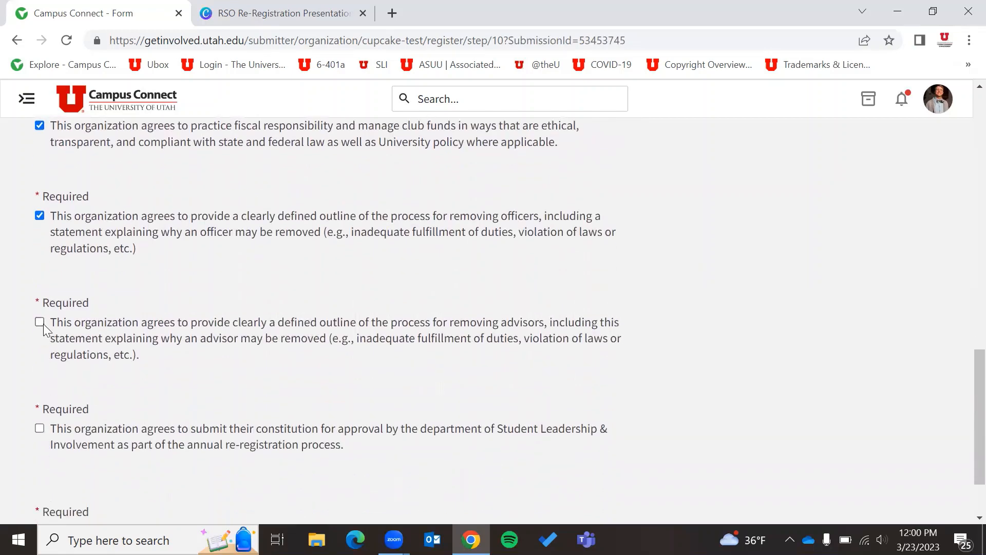
{"action": "left_click", "coordinate": [40, 322]}
- Agree to submit the constitution for approval, acknowledge that it lists the above information, and continue to Clery Act Compliance
{"action": "scroll", "coordinate": [84, 298], "scroll_direction": "down", "scroll_amount": 2}
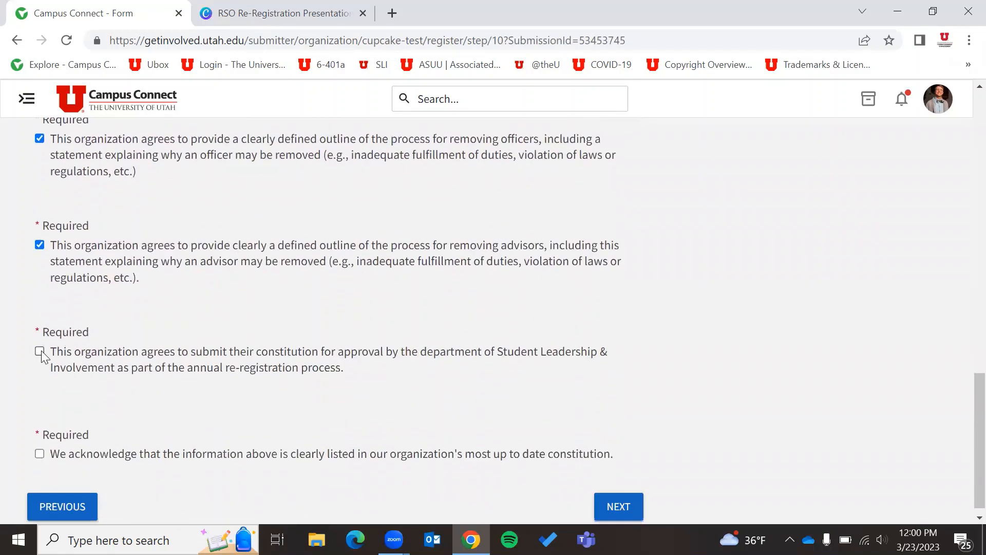
{"action": "scroll", "coordinate": [137, 315], "scroll_direction": "down", "scroll_amount": 1}
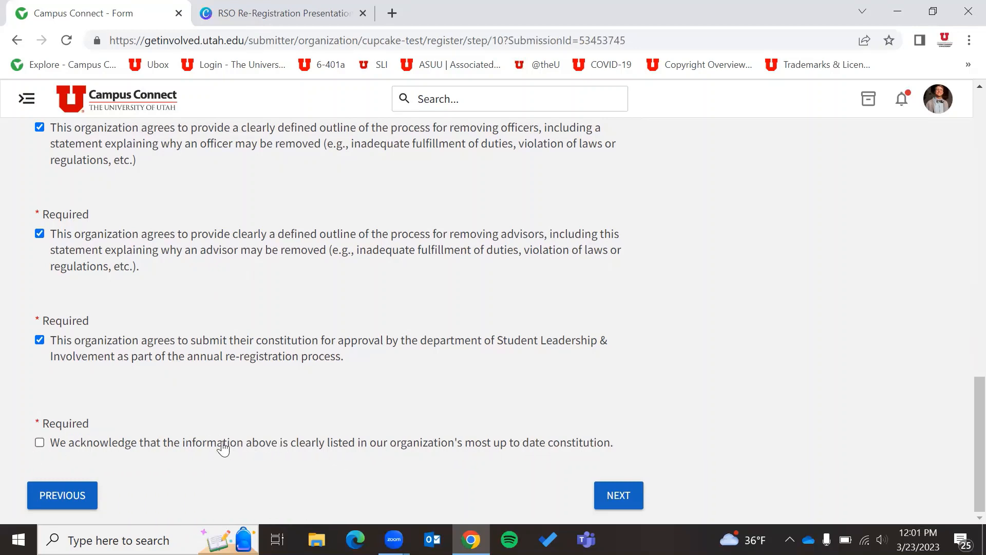
{"action": "left_click", "coordinate": [40, 443]}
{"action": "left_click", "coordinate": [618, 499]}
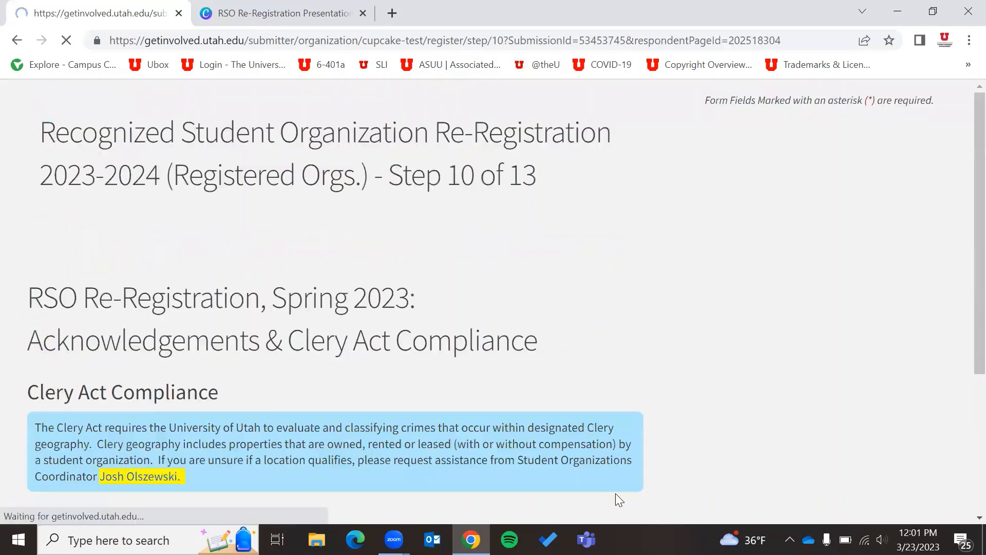
- Read the Clery Act property criteria, answer Yes to owning, renting or leasing properties, and open the Part 2 property address field
{"action": "scroll", "coordinate": [368, 315], "scroll_direction": "down", "scroll_amount": 4}
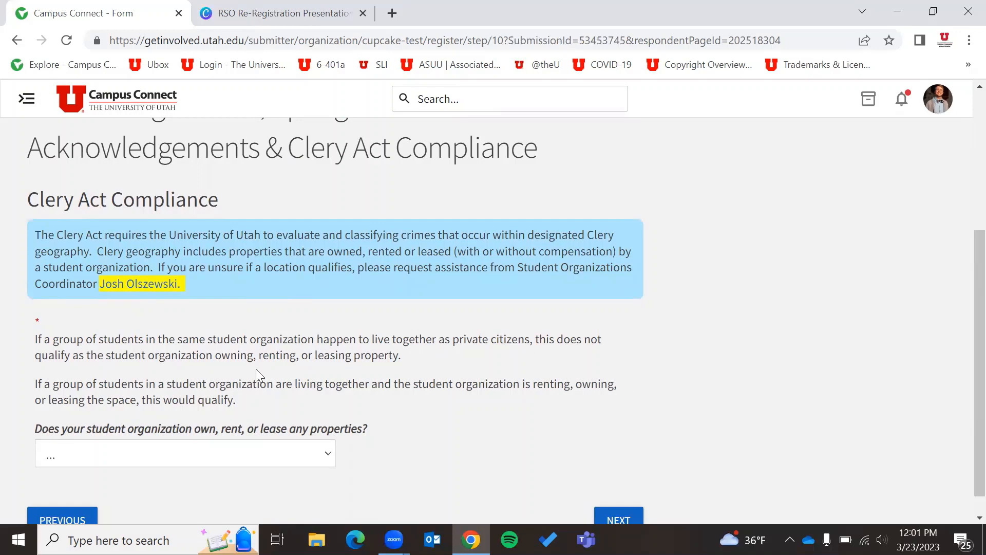
{"action": "scroll", "coordinate": [194, 371], "scroll_direction": "down", "scroll_amount": 1}
{"action": "left_click_drag", "start_coordinate": [63, 313], "coordinate": [184, 319]}
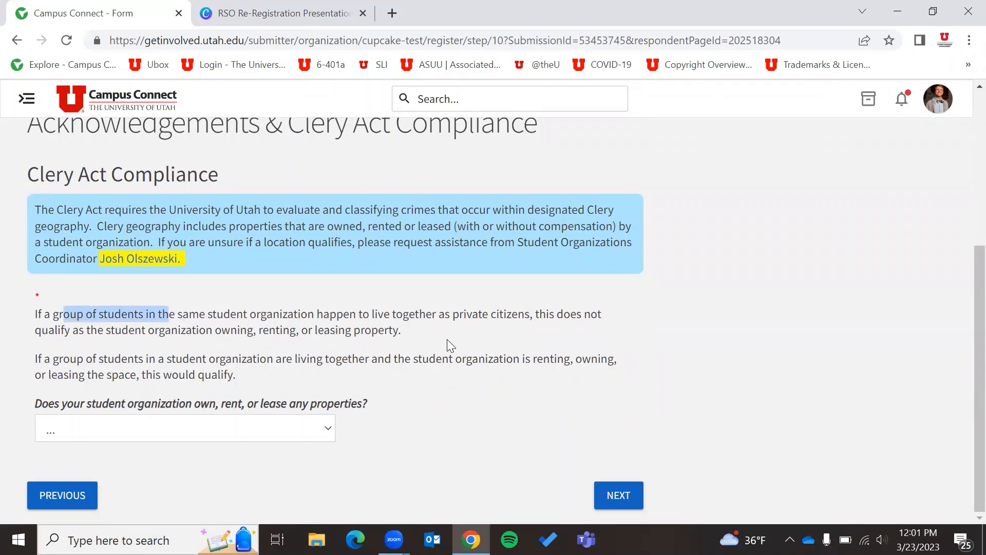
{"action": "left_click", "coordinate": [677, 313]}
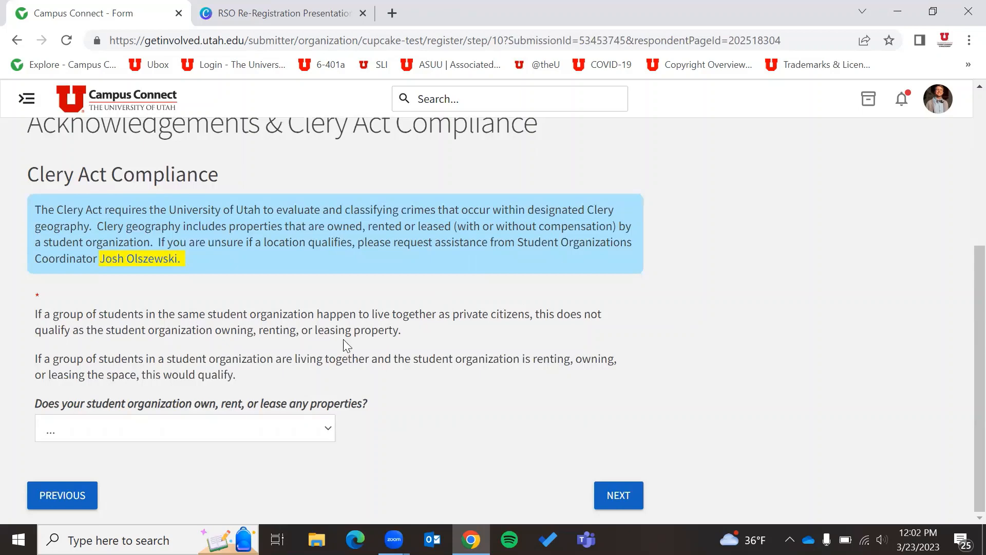
{"action": "left_click", "coordinate": [185, 434]}
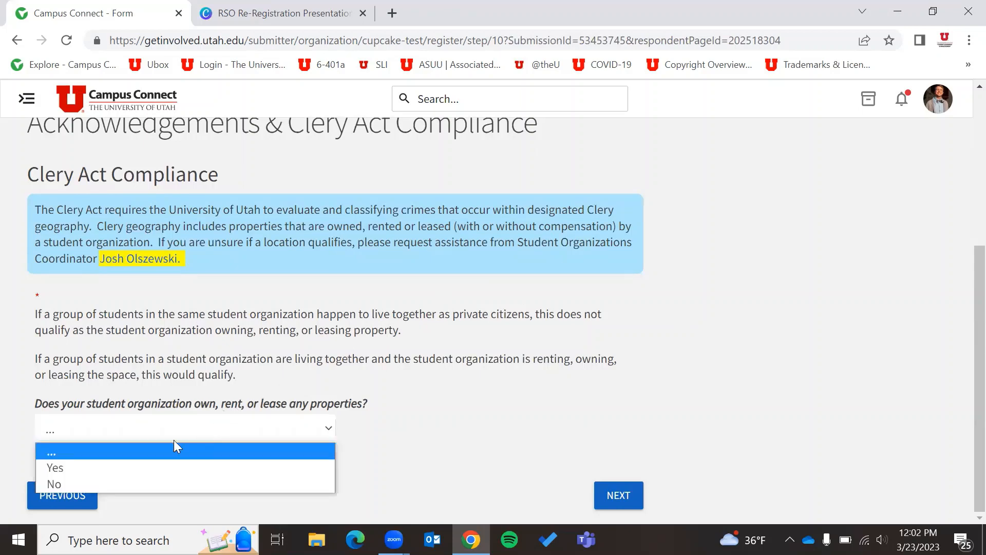
{"action": "left_click", "coordinate": [112, 473]}
{"action": "left_click", "coordinate": [621, 496]}
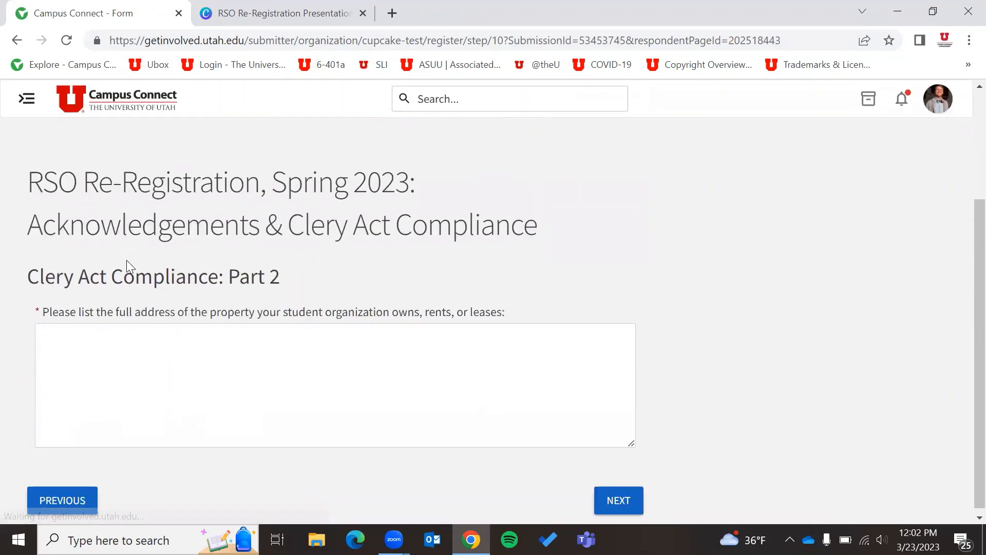
{"action": "left_click", "coordinate": [70, 337]}
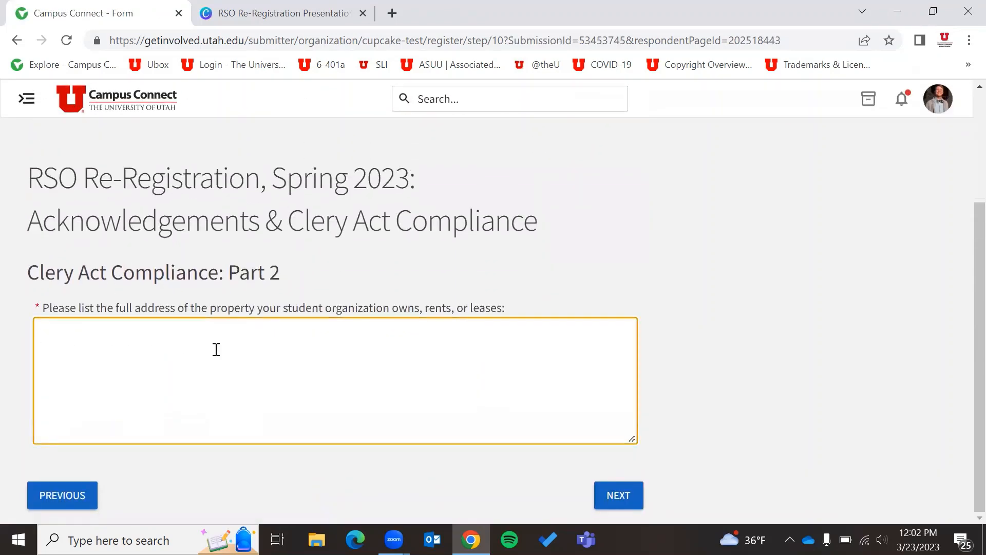
- Return to the Clery Act property question, change the answer to No, and continue to the constitution information step
{"action": "left_click", "coordinate": [89, 504]}
{"action": "scroll", "coordinate": [110, 282], "scroll_direction": "down", "scroll_amount": 5}
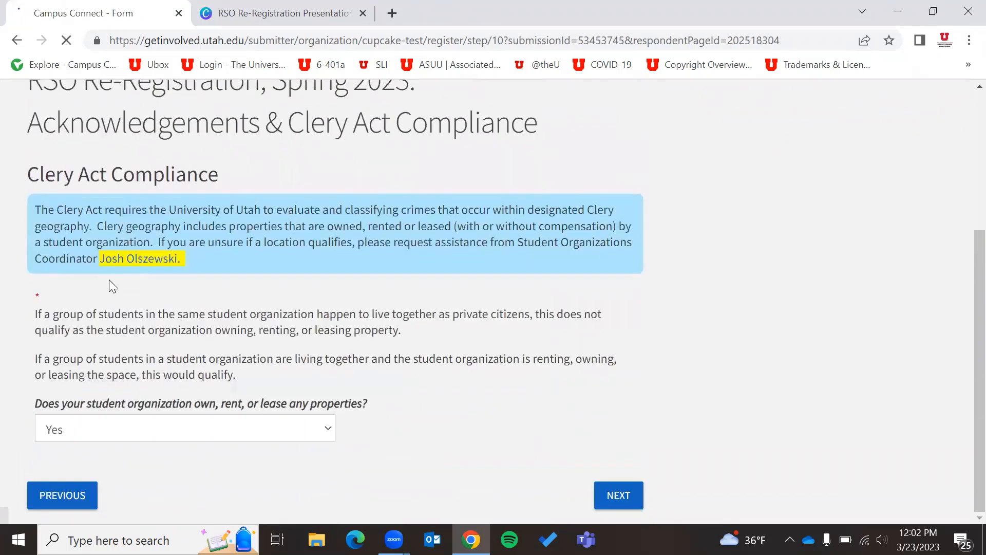
{"action": "scroll", "coordinate": [115, 418], "scroll_direction": "up", "scroll_amount": 2}
{"action": "left_click", "coordinate": [120, 465]}
{"action": "left_click", "coordinate": [107, 442]}
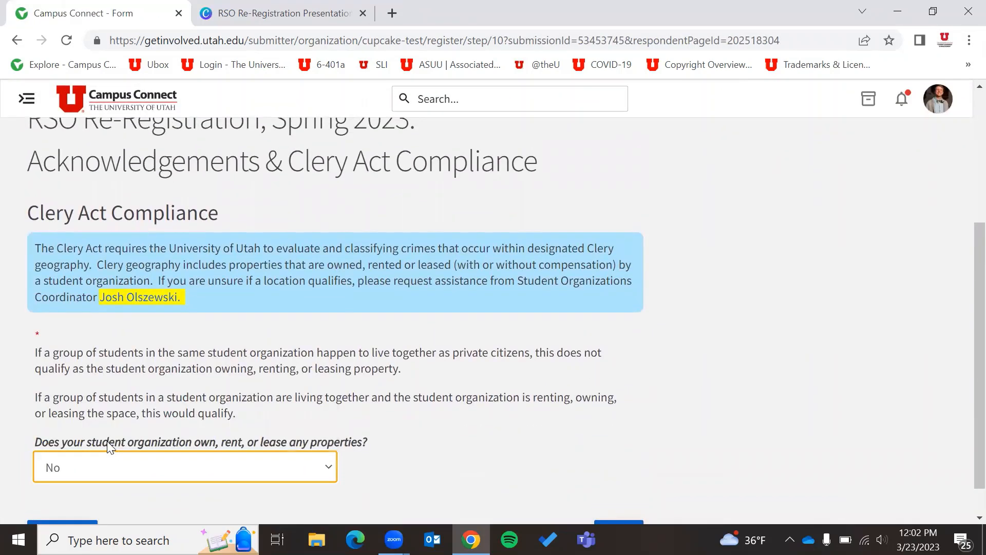
{"action": "scroll", "coordinate": [107, 443], "scroll_direction": "down", "scroll_amount": 1}
{"action": "left_click", "coordinate": [611, 494]}
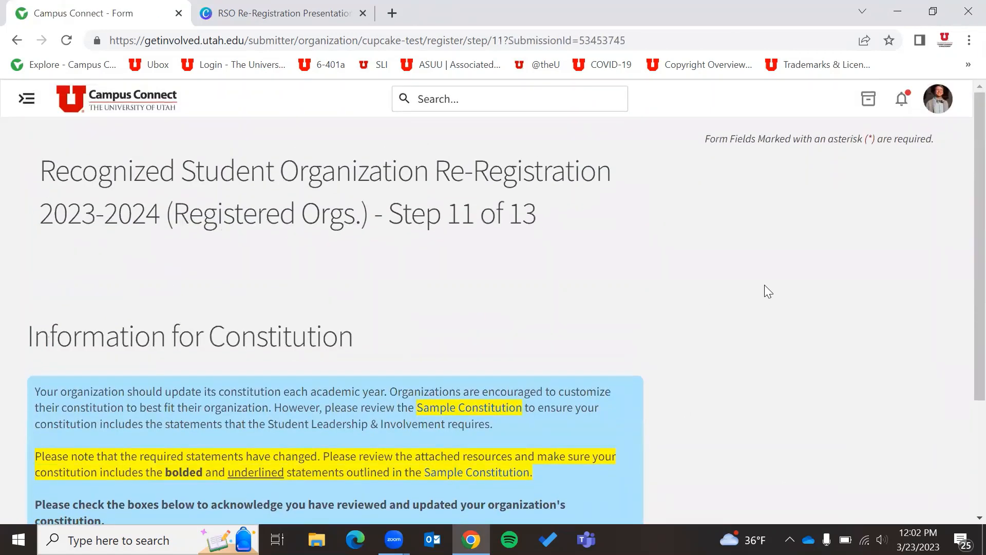
- Open the linked Sample Constitution in a separate tab and switch to it
{"action": "scroll", "coordinate": [766, 285], "scroll_direction": "down", "scroll_amount": 3}
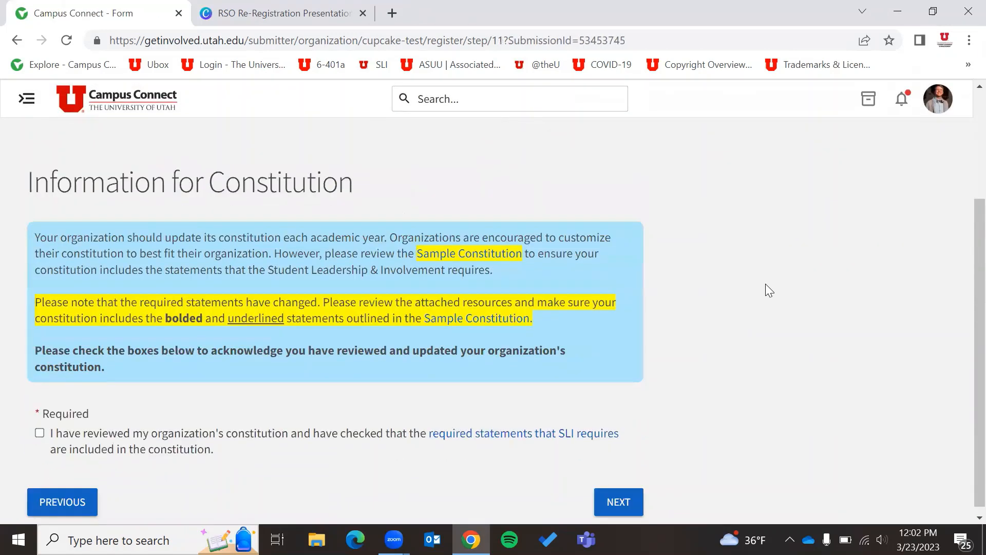
{"action": "right_click", "coordinate": [483, 255]}
{"action": "left_click", "coordinate": [502, 266]}
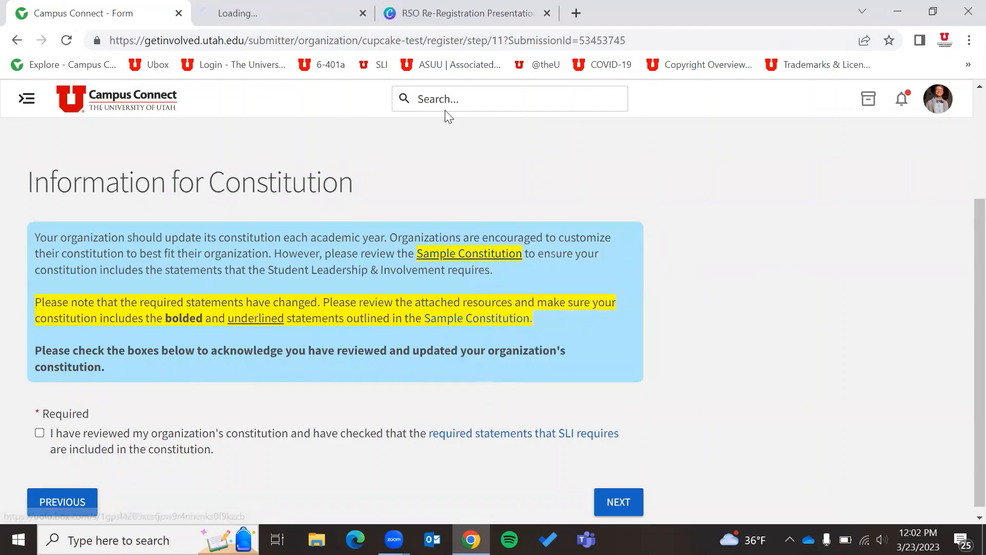
{"action": "left_click", "coordinate": [250, 9]}
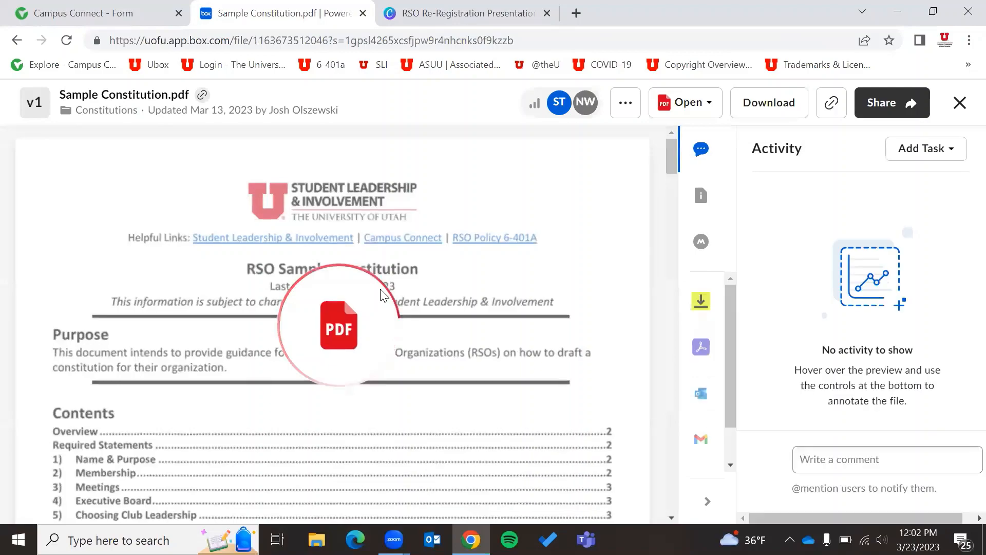
- Review the Sample Constitution's sections, examining the bolded and underlined statements that a club's constitution must include
{"action": "scroll", "coordinate": [368, 341], "scroll_direction": "down", "scroll_amount": 9}
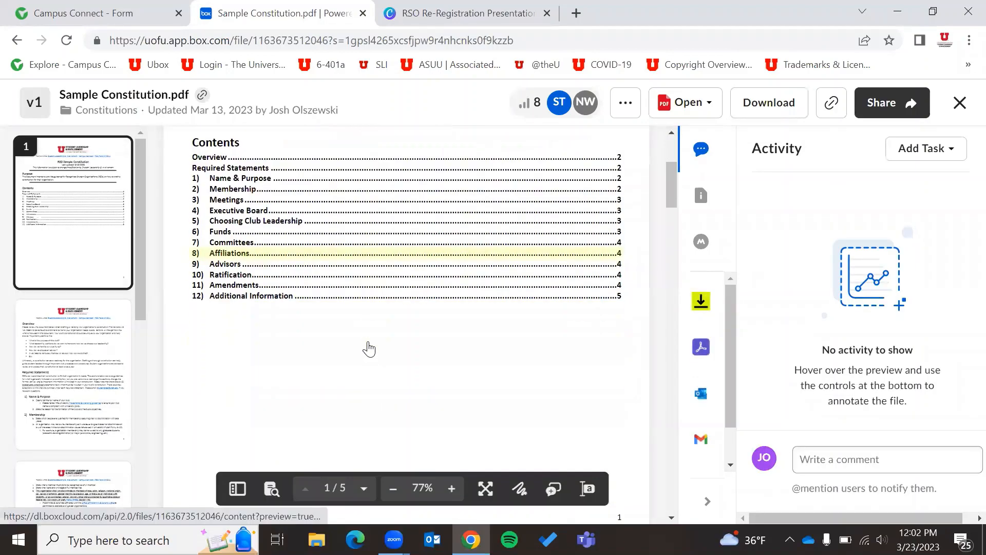
{"action": "scroll", "coordinate": [368, 341], "scroll_direction": "down", "scroll_amount": 10}
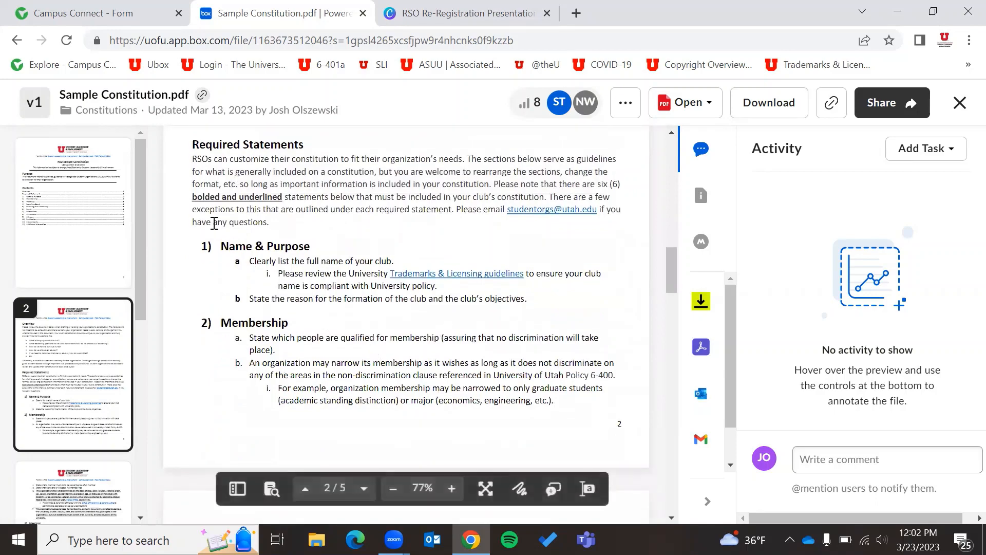
{"action": "scroll", "coordinate": [220, 199], "scroll_direction": "down", "scroll_amount": 6}
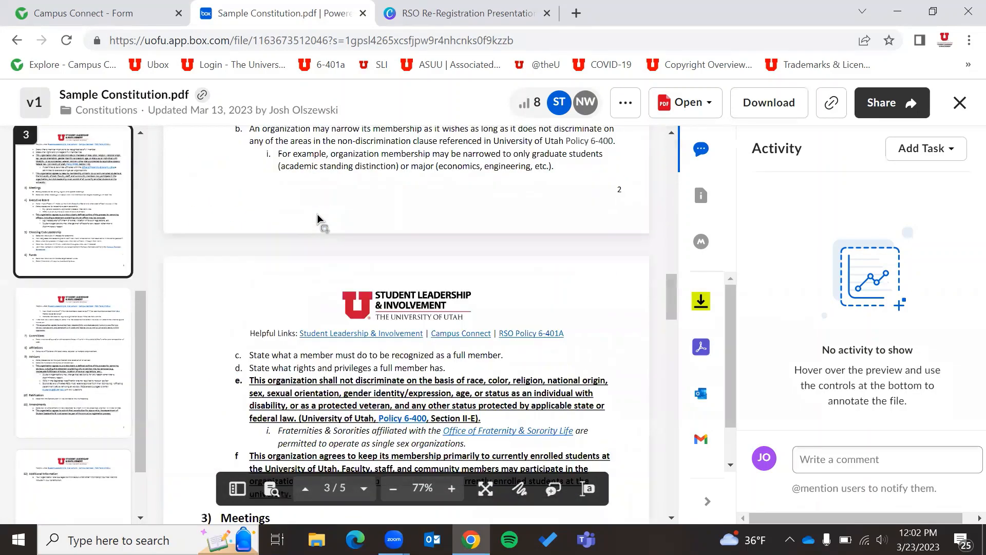
{"action": "scroll", "coordinate": [317, 308], "scroll_direction": "down", "scroll_amount": 4}
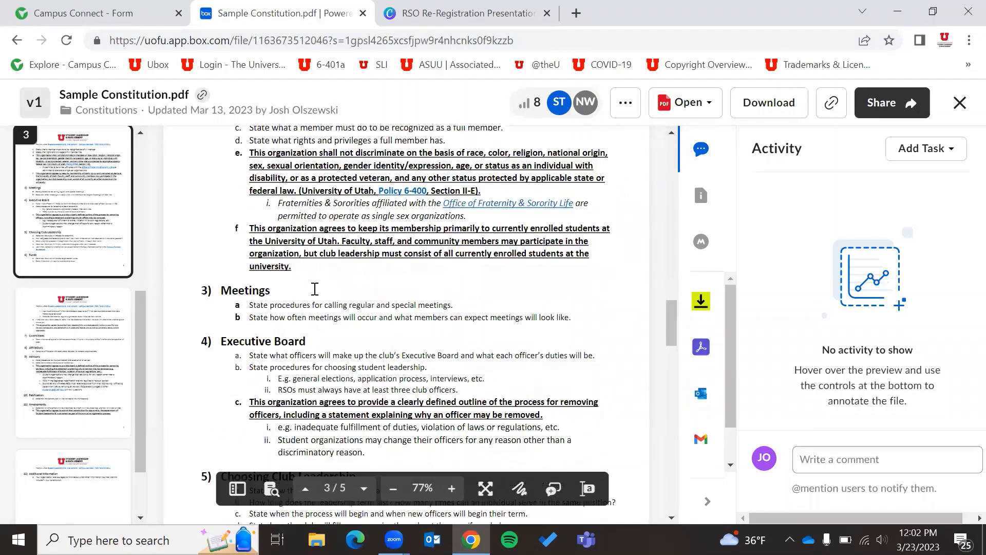
{"action": "scroll", "coordinate": [283, 354], "scroll_direction": "down", "scroll_amount": 8}
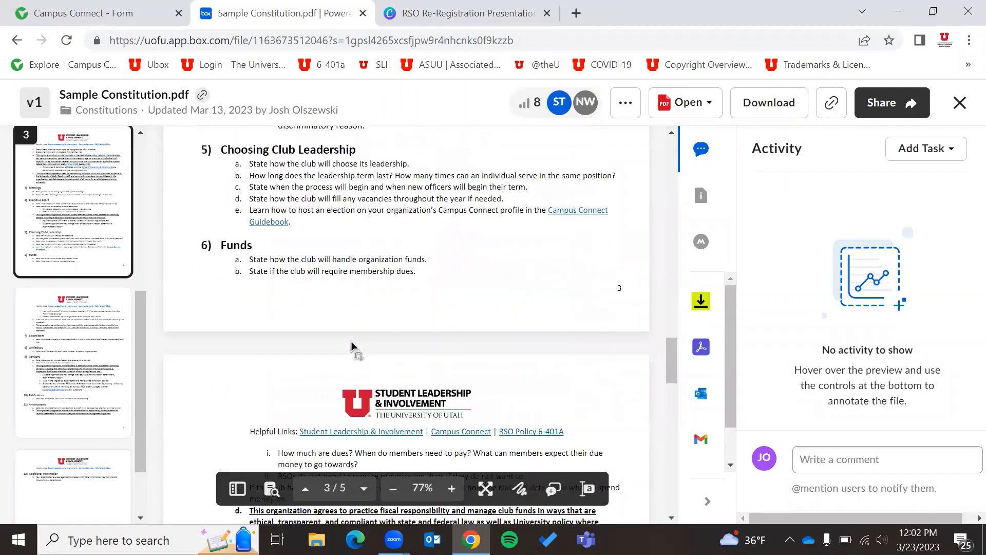
{"action": "scroll", "coordinate": [297, 300], "scroll_direction": "down", "scroll_amount": 8}
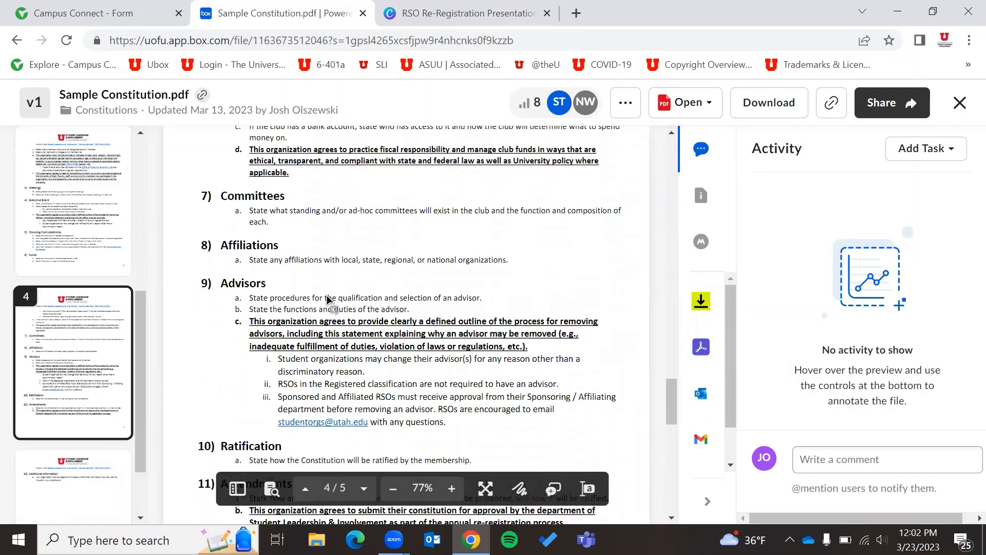
{"action": "scroll", "coordinate": [326, 298], "scroll_direction": "down", "scroll_amount": 10}
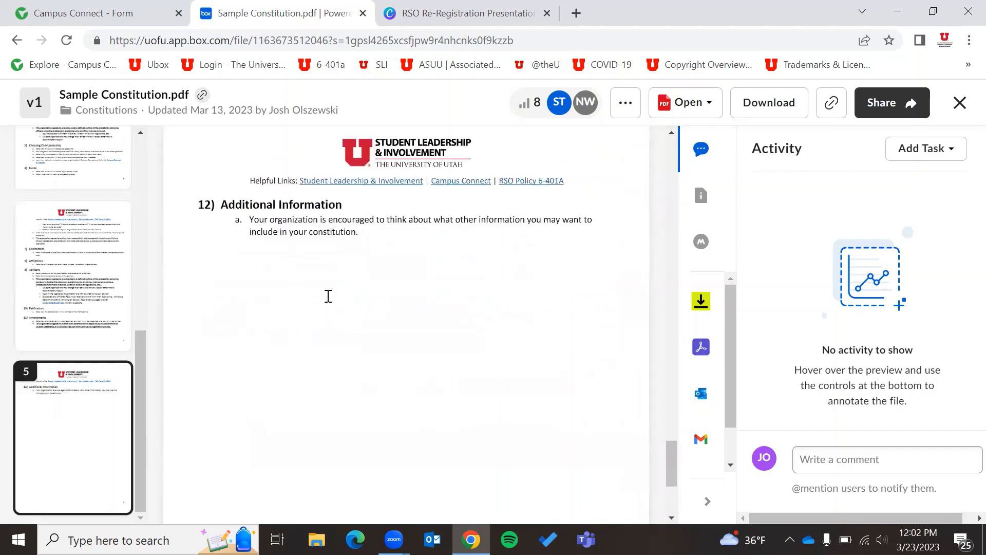
{"action": "scroll", "coordinate": [327, 298], "scroll_direction": "up", "scroll_amount": 8}
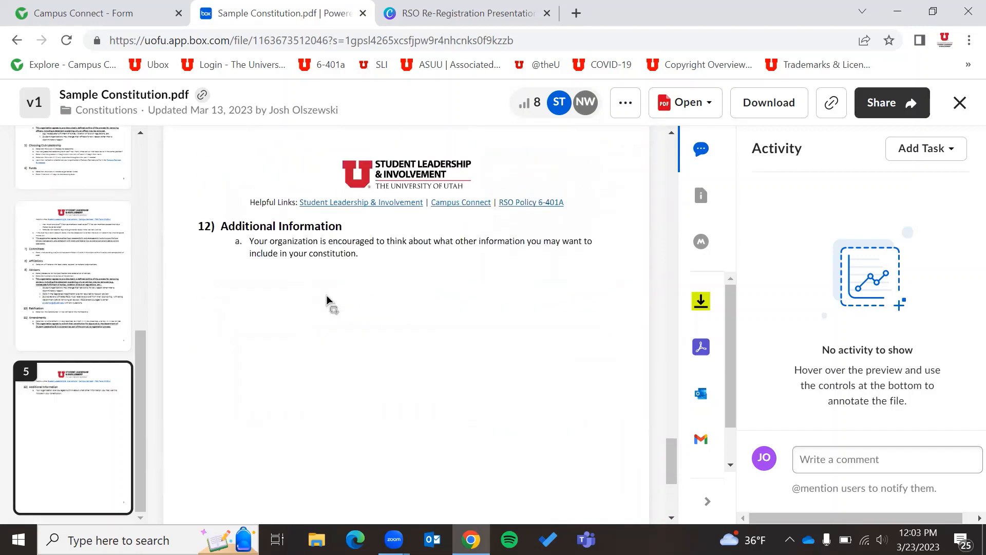
{"action": "scroll", "coordinate": [326, 298], "scroll_direction": "up", "scroll_amount": 12}
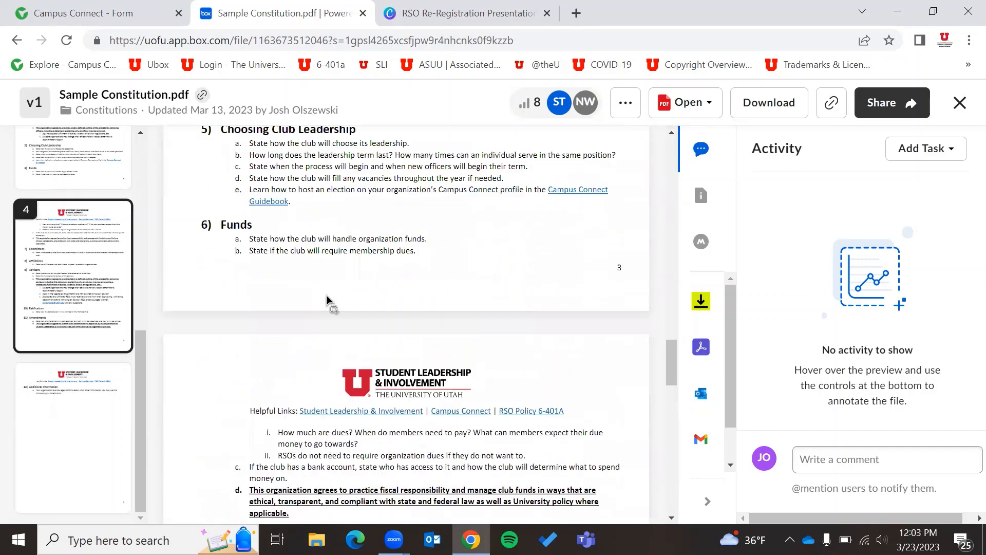
{"action": "scroll", "coordinate": [327, 298], "scroll_direction": "up", "scroll_amount": 12}
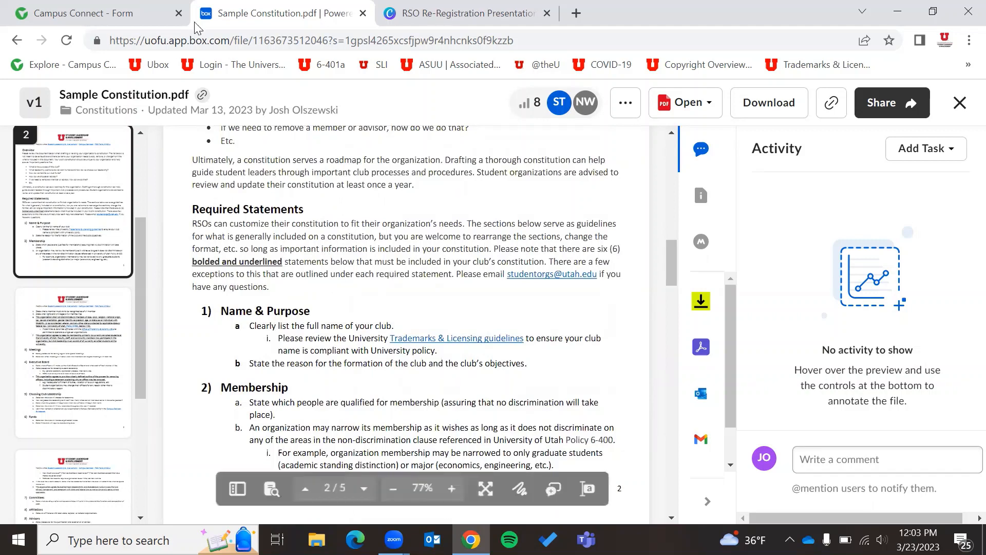
- Back in the registration form, acknowledge that the constitution was reviewed for SLI's required statements and continue to the upload step
{"action": "left_click", "coordinate": [103, 14]}
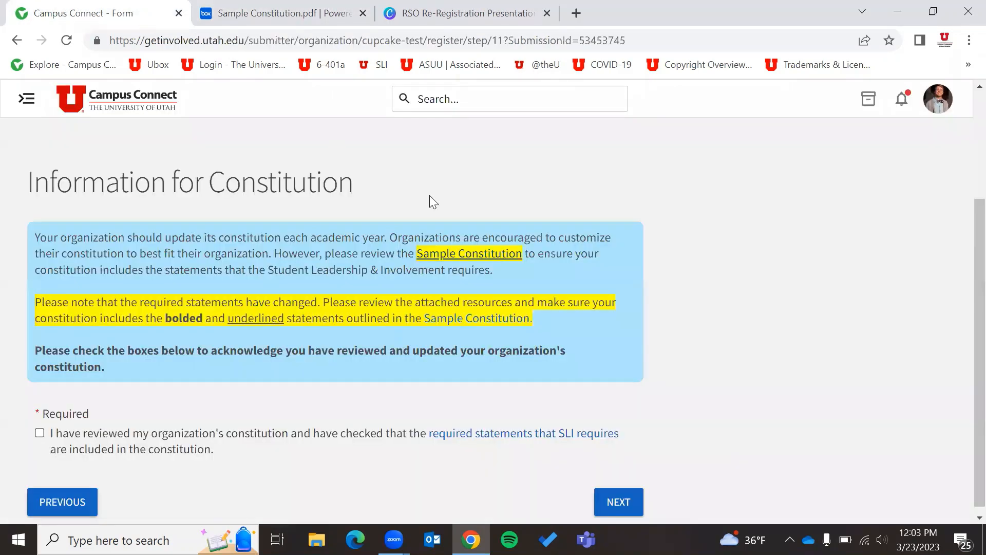
{"action": "scroll", "coordinate": [636, 255], "scroll_direction": "down", "scroll_amount": 1}
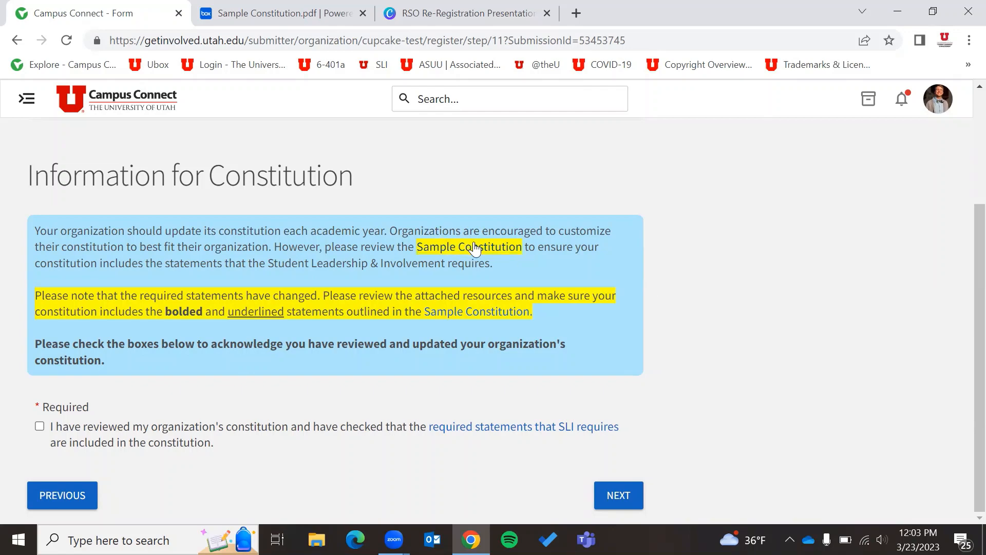
{"action": "left_click", "coordinate": [39, 426]}
{"action": "left_click", "coordinate": [615, 496]}
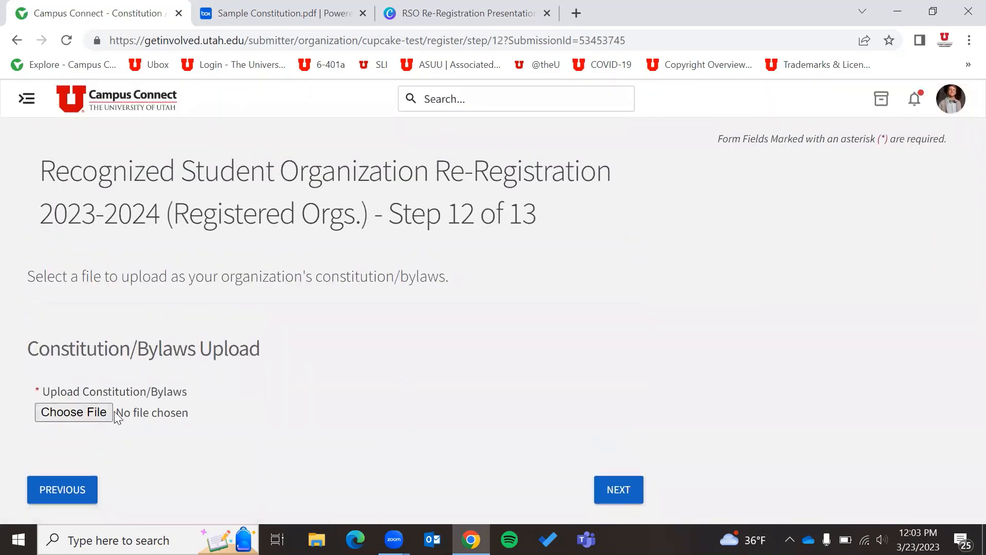
- Choose the Desktop file RSO Roster Requirements (2) (1) as the constitution/bylaws upload and continue to step 13
{"action": "left_click", "coordinate": [76, 417]}
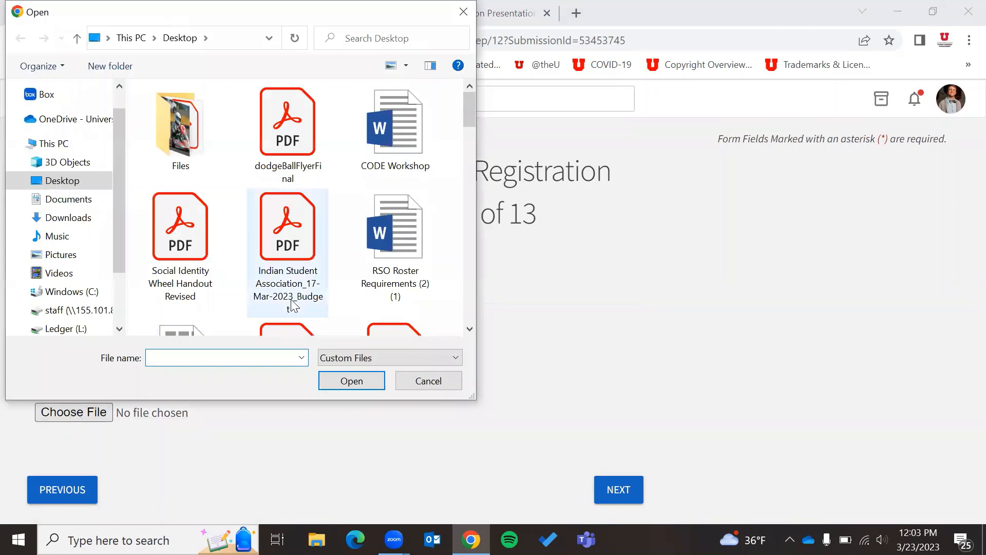
{"action": "left_click", "coordinate": [364, 239]}
{"action": "left_click", "coordinate": [349, 381]}
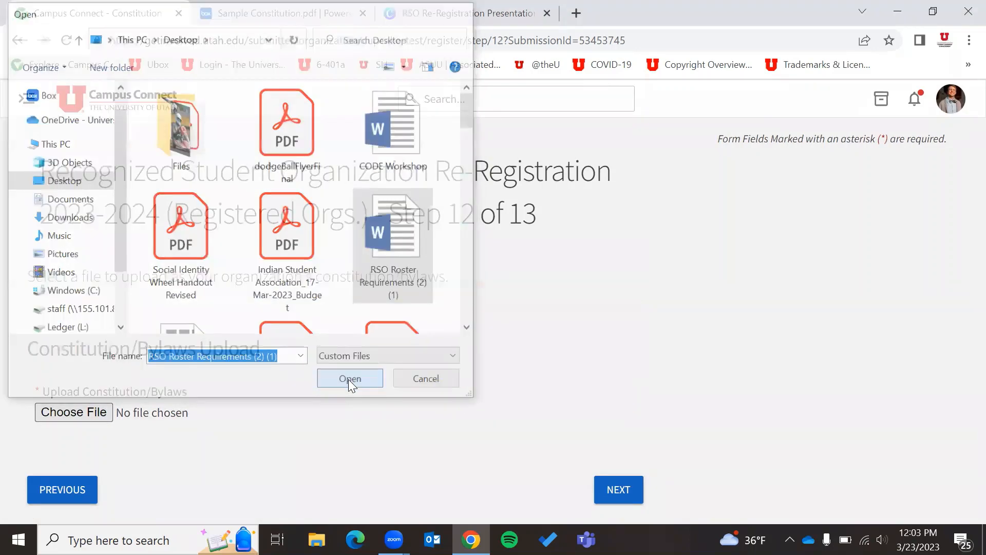
{"action": "left_click", "coordinate": [607, 487]}
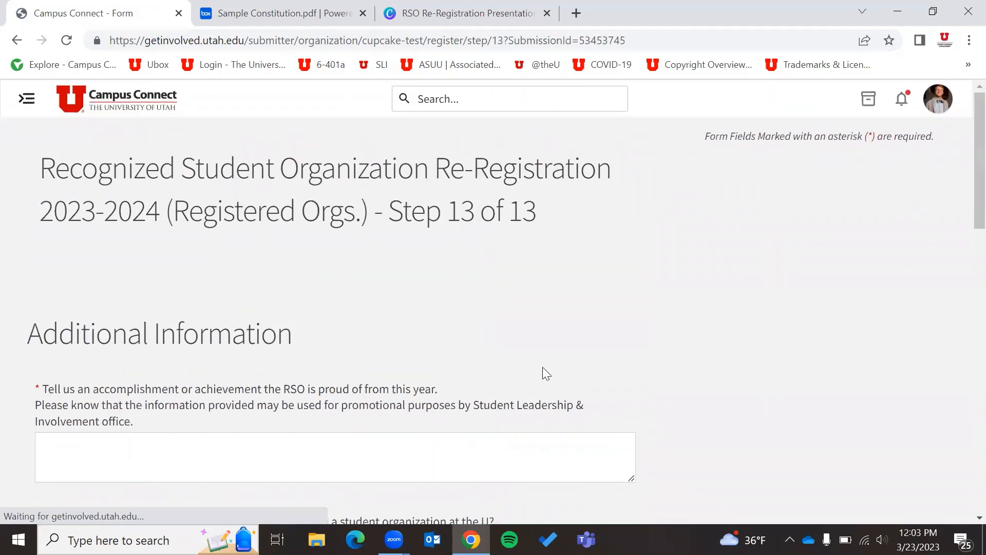
- Read through the Additional Information questions, from the yearly accomplishment to the optional photo upload and chat request
{"action": "scroll", "coordinate": [621, 356], "scroll_direction": "down", "scroll_amount": 3}
{"action": "scroll", "coordinate": [708, 342], "scroll_direction": "down", "scroll_amount": 1}
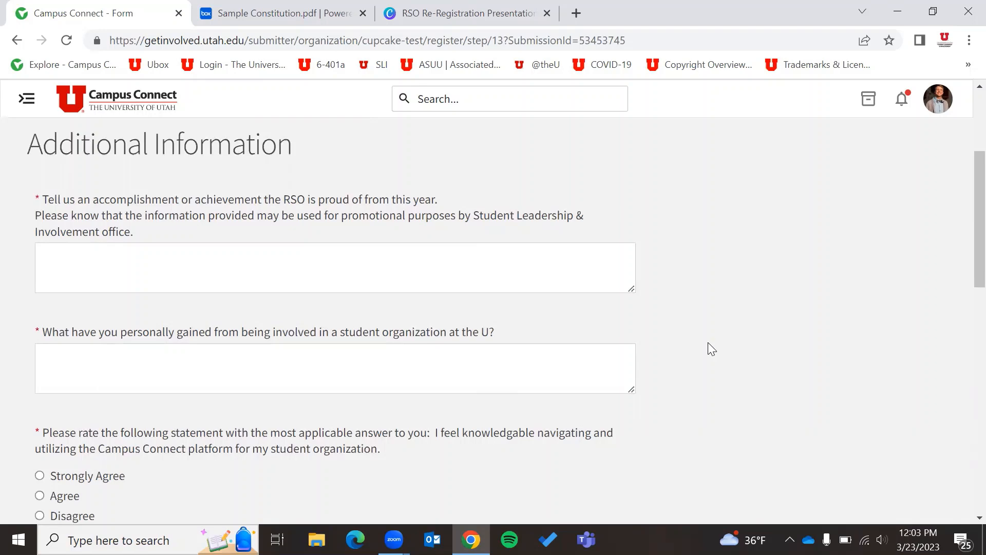
{"action": "scroll", "coordinate": [708, 343], "scroll_direction": "down", "scroll_amount": 5}
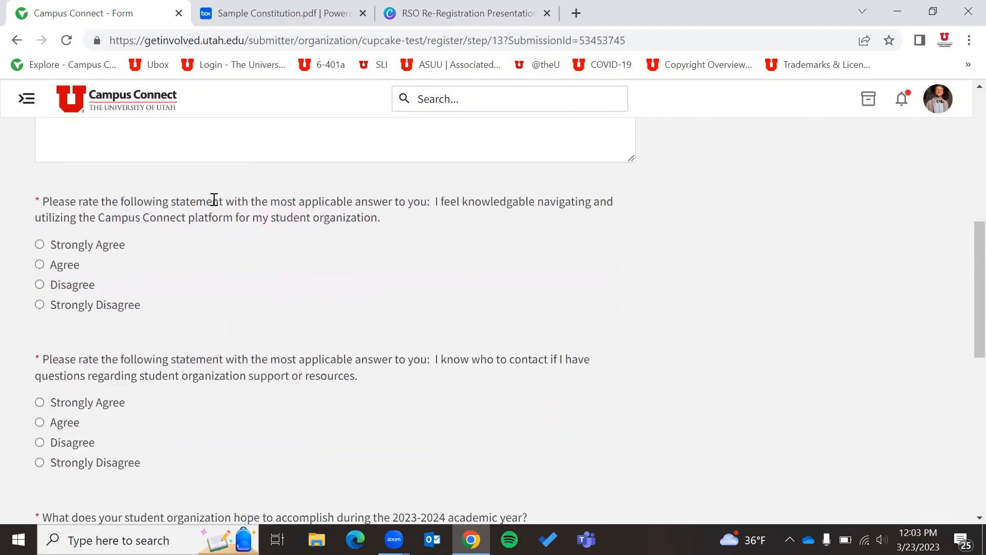
{"action": "left_click_drag", "start_coordinate": [146, 218], "coordinate": [216, 242]}
{"action": "left_click", "coordinate": [234, 246]}
{"action": "scroll", "coordinate": [227, 262], "scroll_direction": "down", "scroll_amount": 1}
{"action": "left_click_drag", "start_coordinate": [181, 282], "coordinate": [341, 287]}
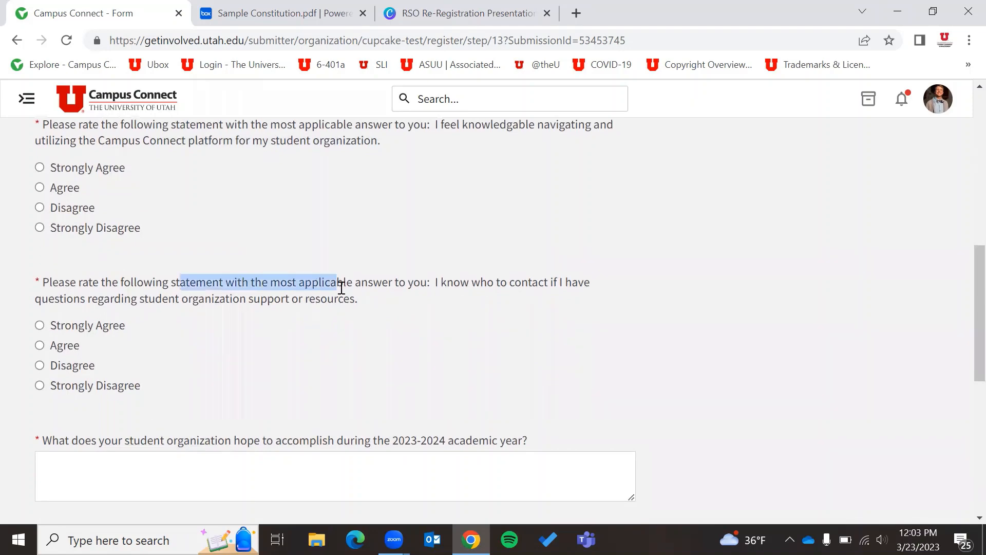
{"action": "scroll", "coordinate": [329, 283], "scroll_direction": "down", "scroll_amount": 6}
{"action": "scroll", "coordinate": [295, 302], "scroll_direction": "up", "scroll_amount": 4}
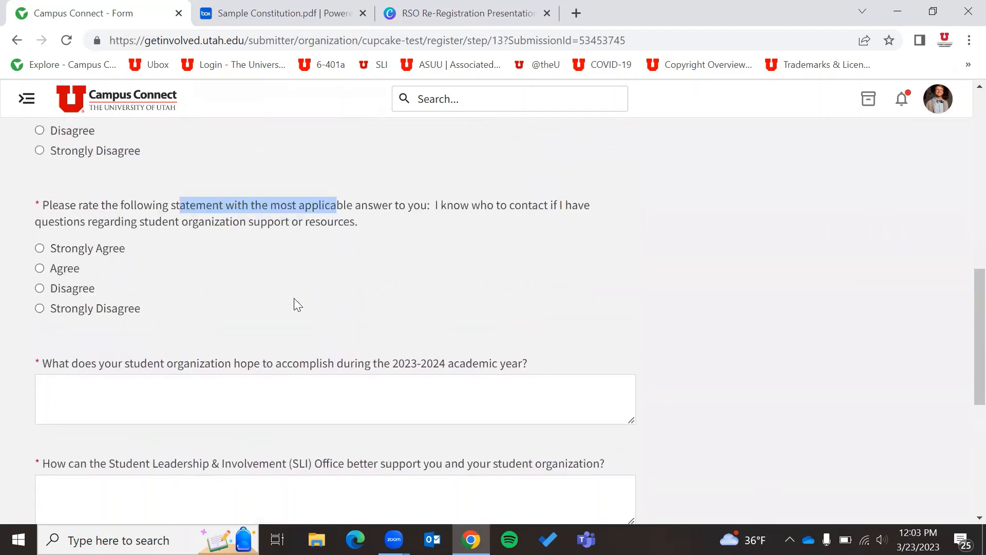
{"action": "scroll", "coordinate": [296, 307], "scroll_direction": "down", "scroll_amount": 1}
{"action": "left_click", "coordinate": [274, 317]}
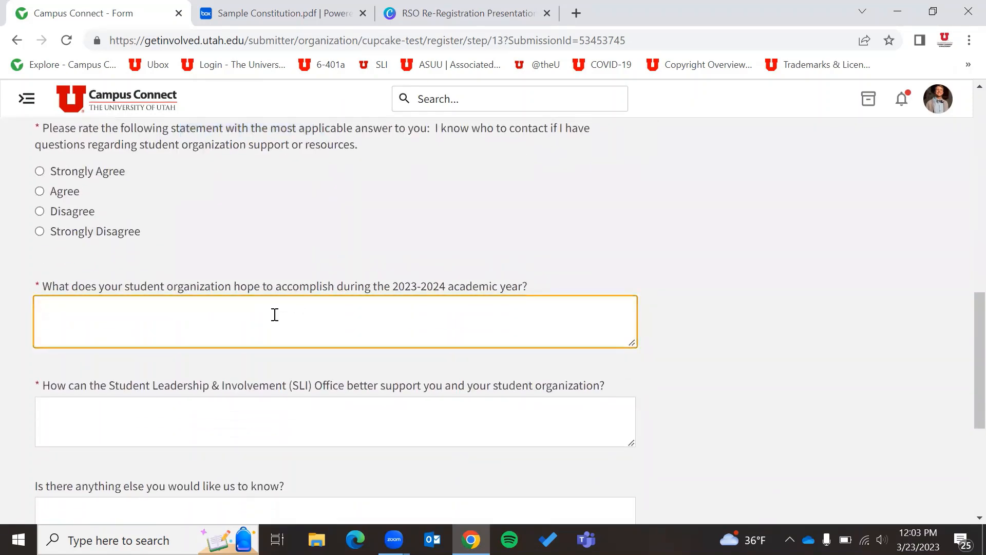
{"action": "scroll", "coordinate": [282, 310], "scroll_direction": "down", "scroll_amount": 2}
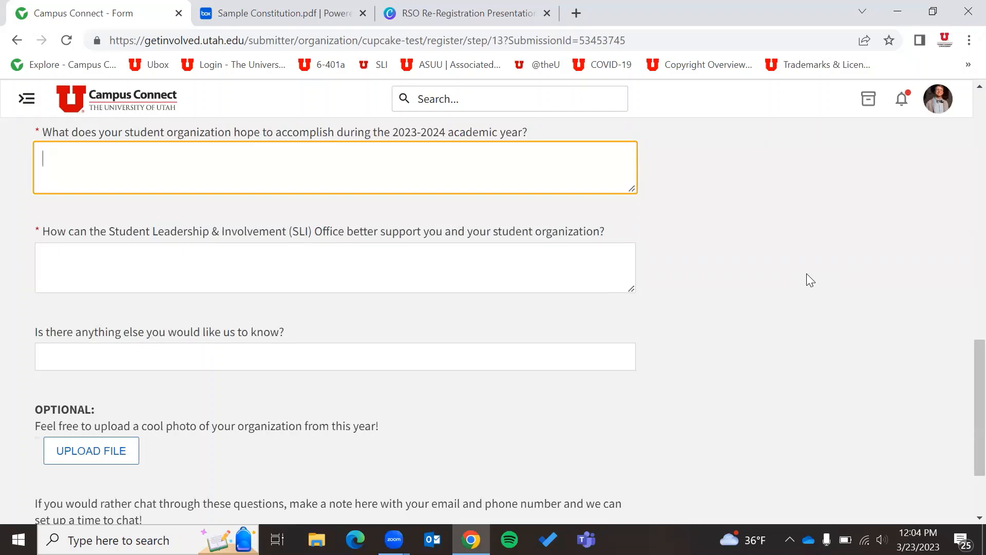
{"action": "scroll", "coordinate": [807, 280], "scroll_direction": "down", "scroll_amount": 2}
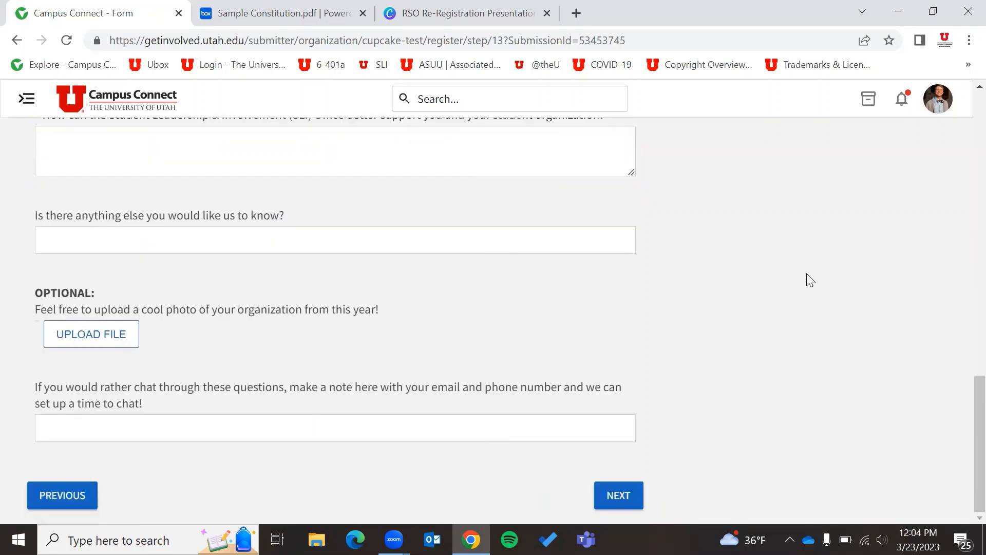
- Answer "test" to the questions about the RSO's proud accomplishment and what was personally gained from involvement
{"action": "scroll", "coordinate": [782, 320], "scroll_direction": "up", "scroll_amount": 15}
{"action": "scroll", "coordinate": [359, 246], "scroll_direction": "down", "scroll_amount": 3}
{"action": "left_click", "coordinate": [201, 232]}
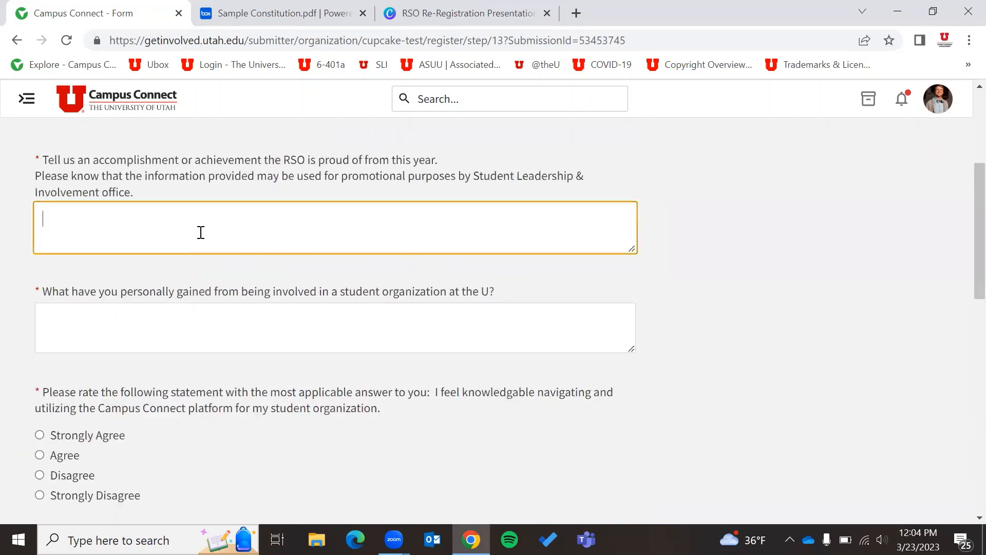
{"action": "type", "text": "test"}
{"action": "left_click", "coordinate": [147, 319]}
{"action": "type", "text": "test"}
- Rate the Campus Connect knowledge statement as Disagree and the statement about knowing who to contact as Strongly Agree
{"action": "scroll", "coordinate": [125, 354], "scroll_direction": "down", "scroll_amount": 2}
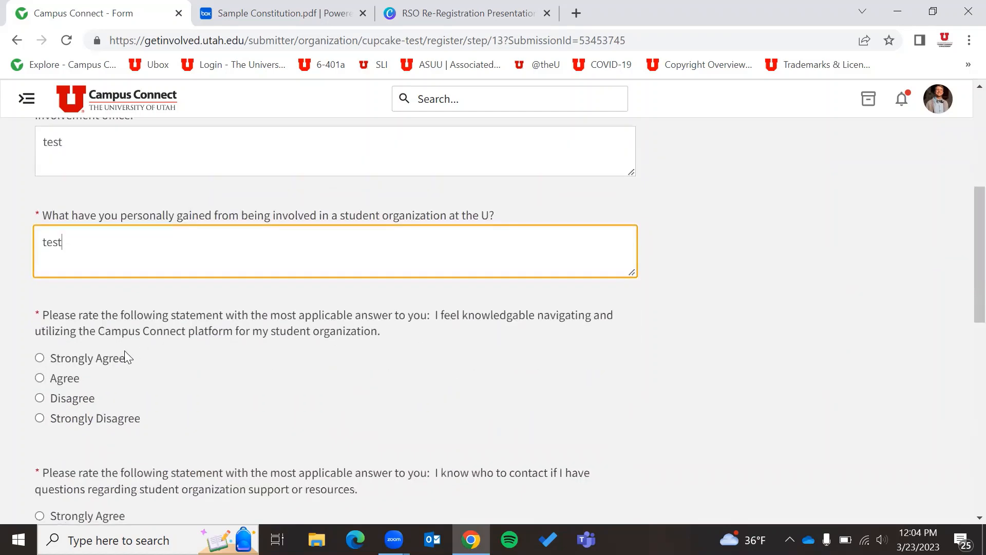
{"action": "left_click", "coordinate": [64, 324]}
{"action": "left_click", "coordinate": [67, 441]}
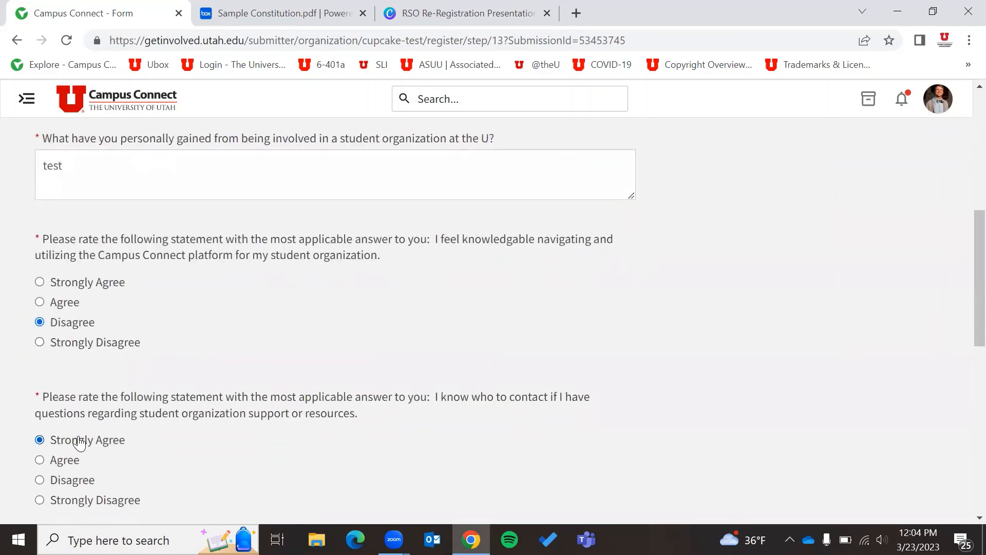
- Answer "test" to the questions on 2023-2024 goals, how the SLI Office can better support the organization, and anything else to know
{"action": "scroll", "coordinate": [77, 440], "scroll_direction": "down", "scroll_amount": 6}
{"action": "left_click", "coordinate": [102, 226]}
{"action": "type", "text": "test"}
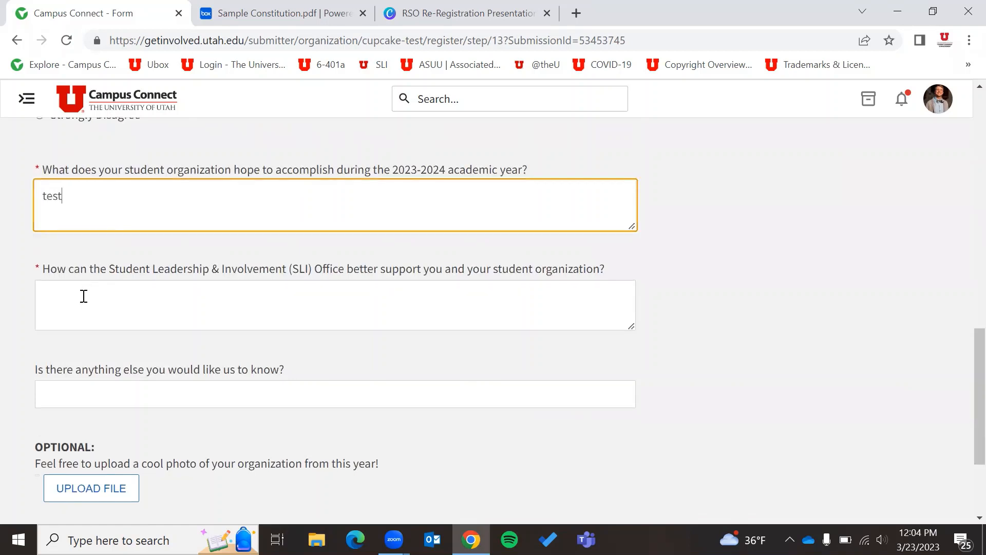
{"action": "left_click", "coordinate": [83, 297]}
{"action": "type", "text": "test"}
{"action": "left_click", "coordinate": [72, 396]}
{"action": "type", "text": "test"}
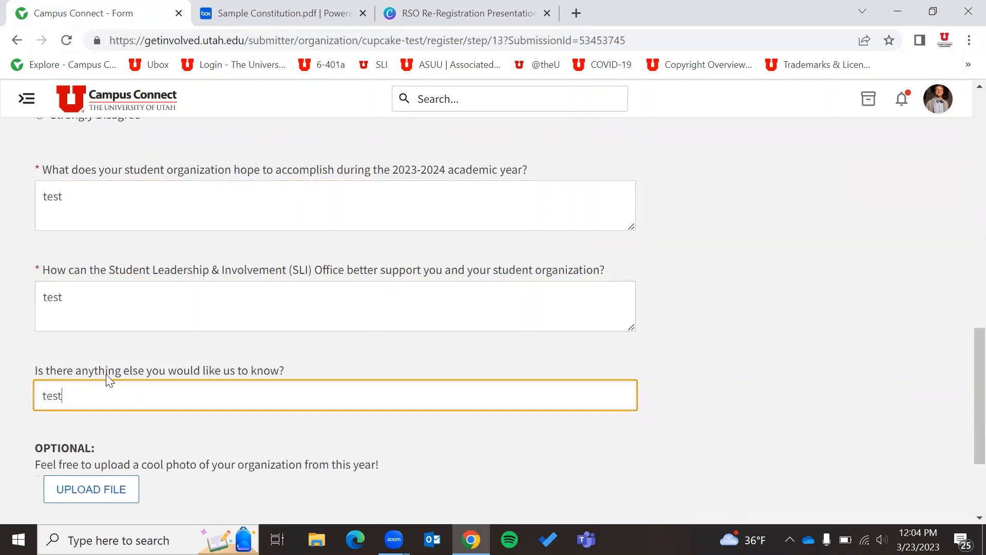
{"action": "scroll", "coordinate": [112, 377], "scroll_direction": "down", "scroll_amount": 3}
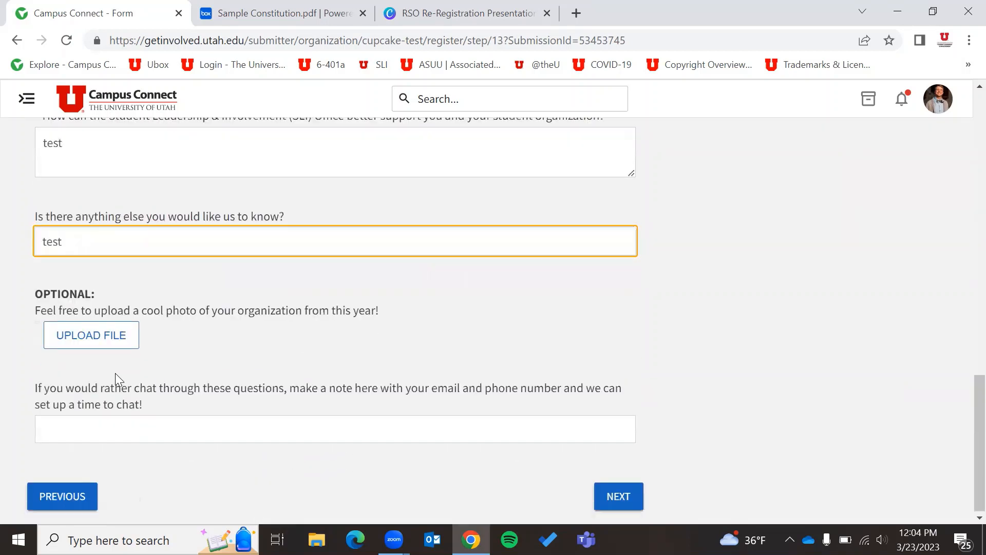
- Advance from step 13 to the submission review, open the Organization Profile section to check it, and return to the review
{"action": "left_click", "coordinate": [611, 496]}
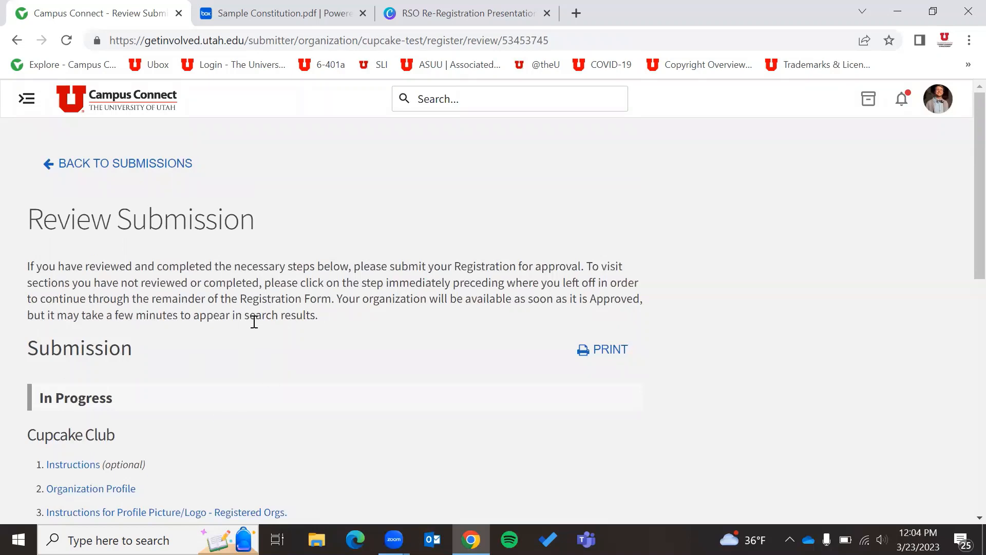
{"action": "scroll", "coordinate": [295, 329], "scroll_direction": "down", "scroll_amount": 5}
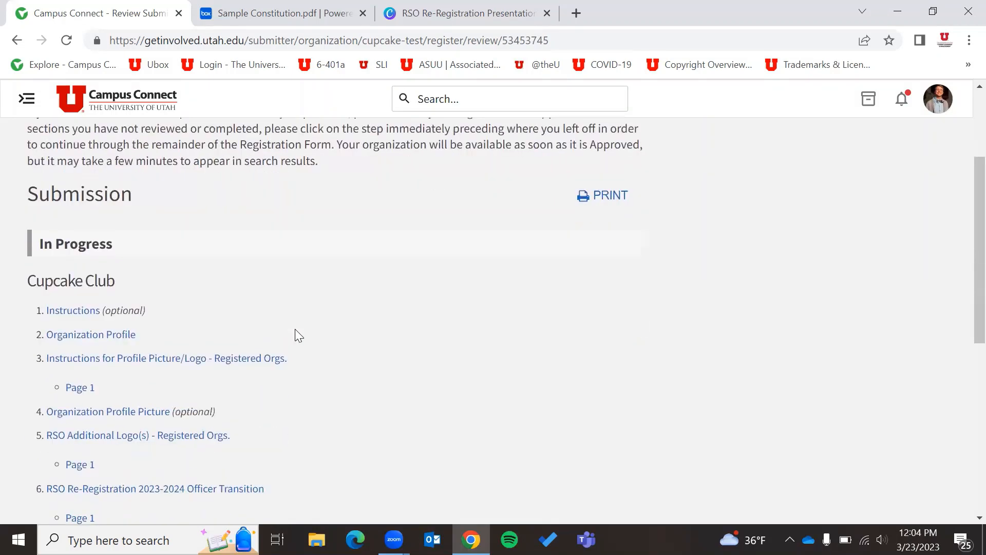
{"action": "left_click", "coordinate": [76, 257]}
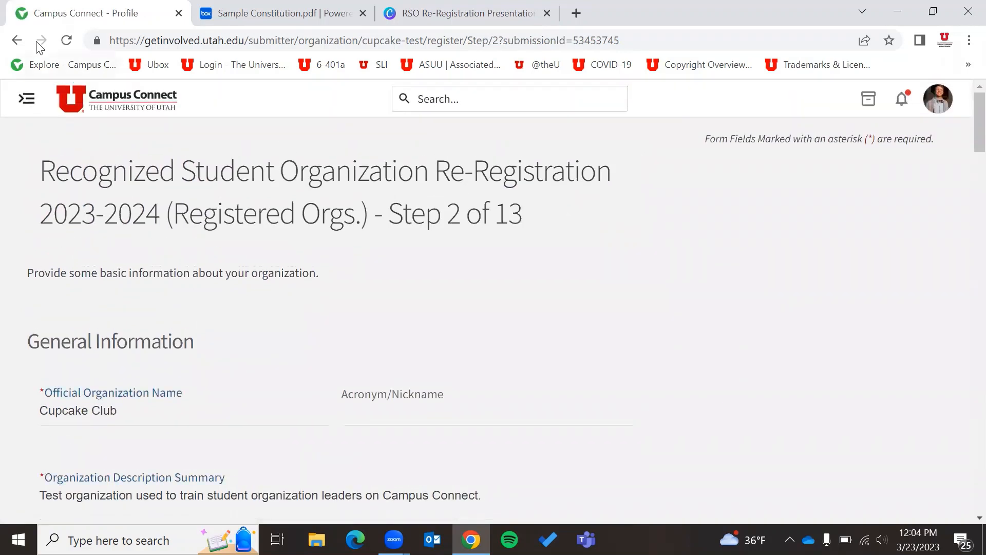
{"action": "left_click", "coordinate": [17, 41]}
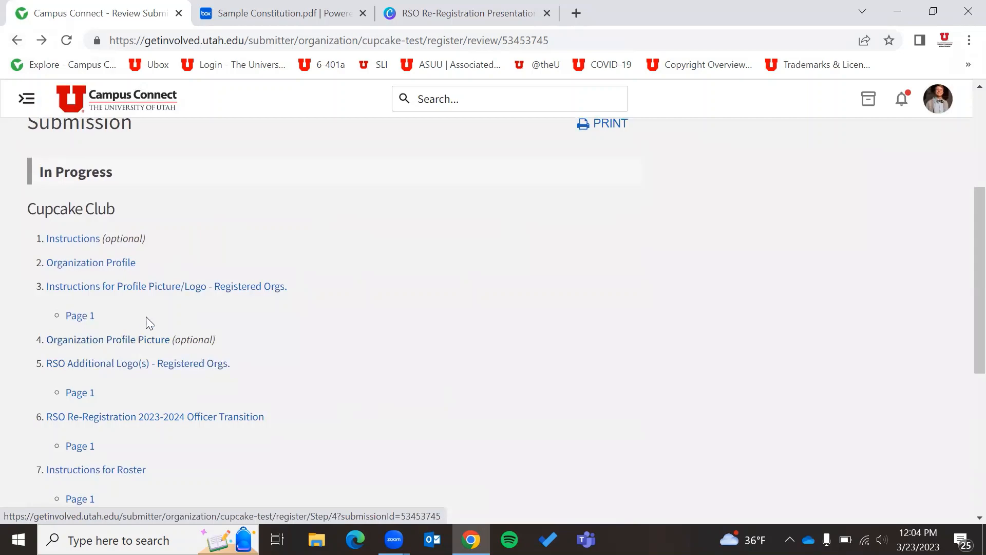
- Check the remaining sections listed in the Cupcake Club submission review and submit the registration for approval
{"action": "scroll", "coordinate": [278, 322], "scroll_direction": "down", "scroll_amount": 5}
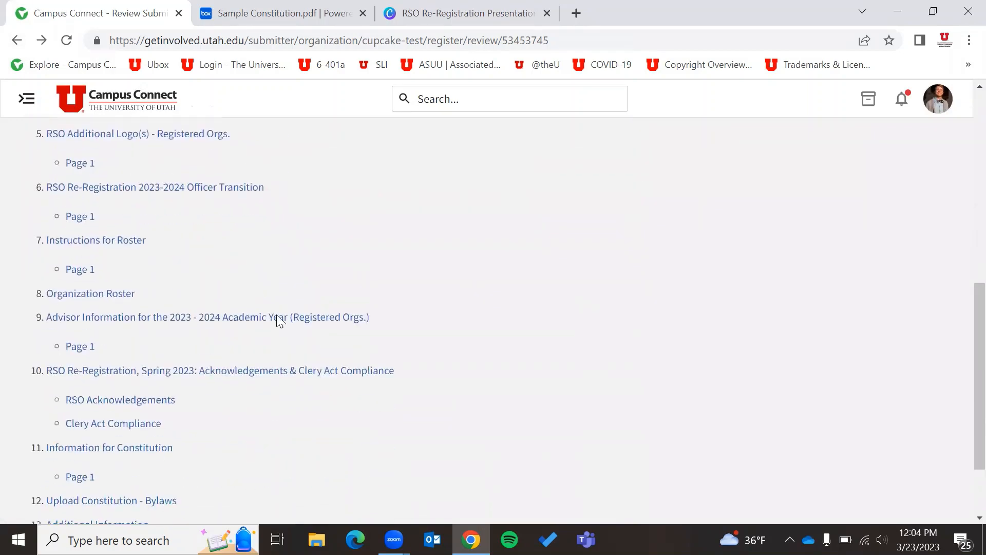
{"action": "scroll", "coordinate": [277, 322], "scroll_direction": "down", "scroll_amount": 2}
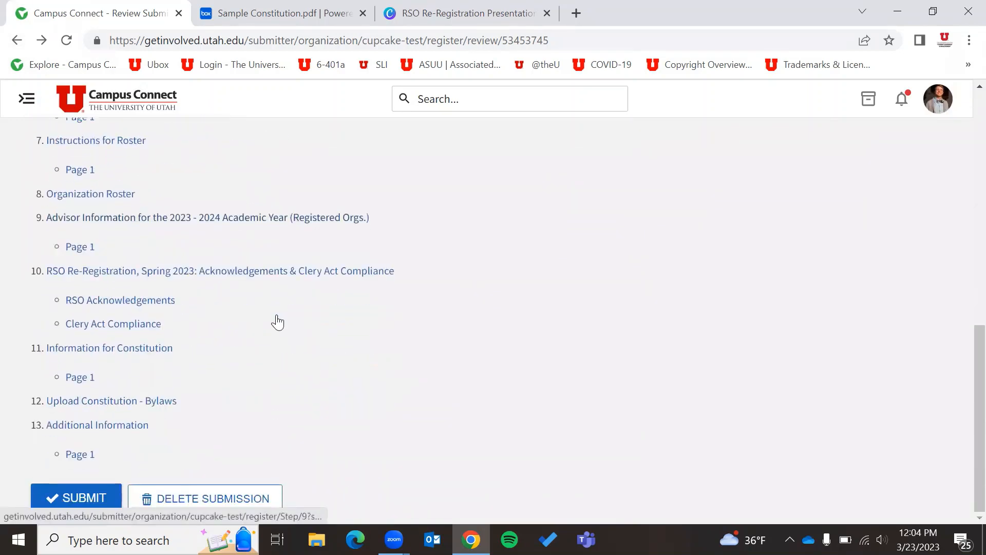
{"action": "left_click", "coordinate": [85, 498]}
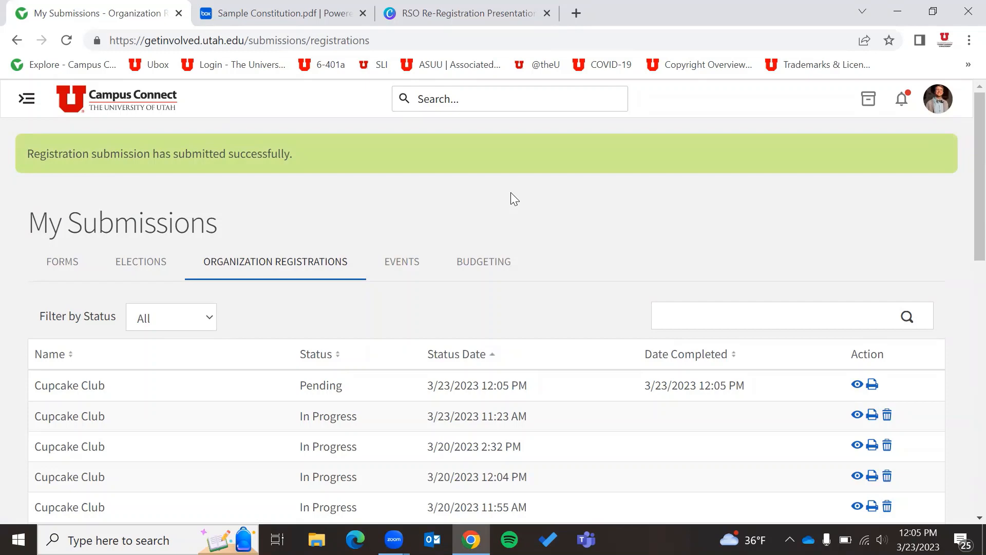
- Switch to the RSO Re-Registration Presentation in Canva, present it full screen, and advance to the contact information slide, page 7
{"action": "left_click", "coordinate": [489, 11]}
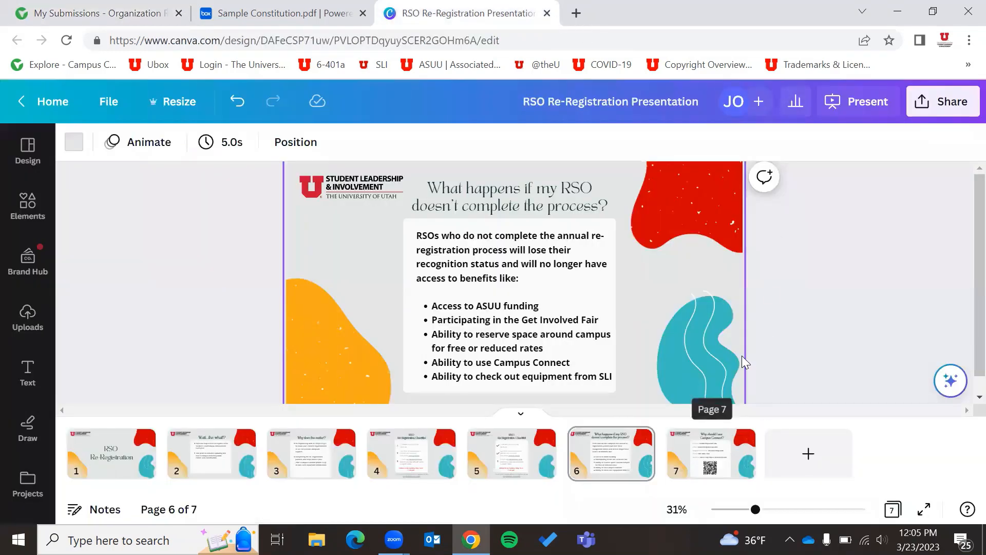
{"action": "left_click", "coordinate": [846, 101]}
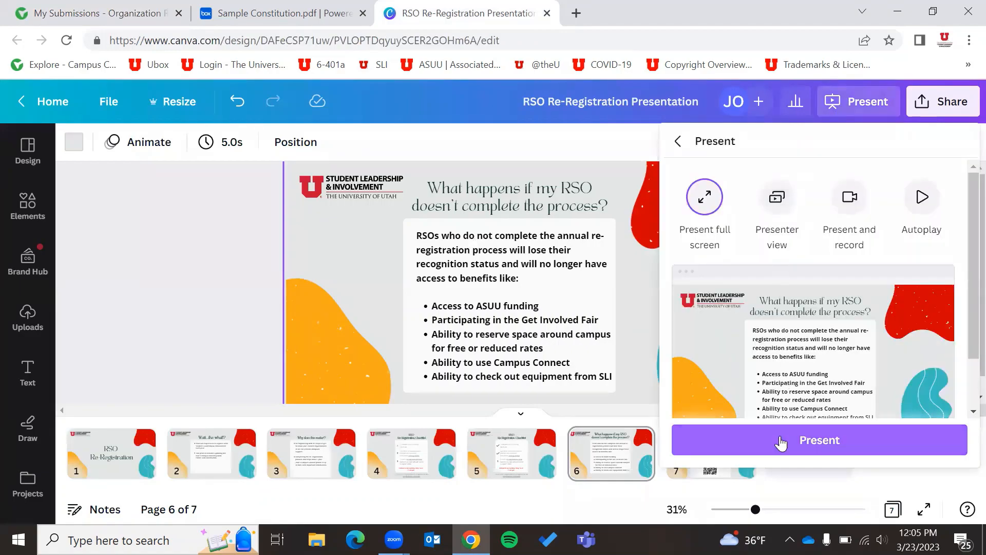
{"action": "left_click", "coordinate": [780, 440]}
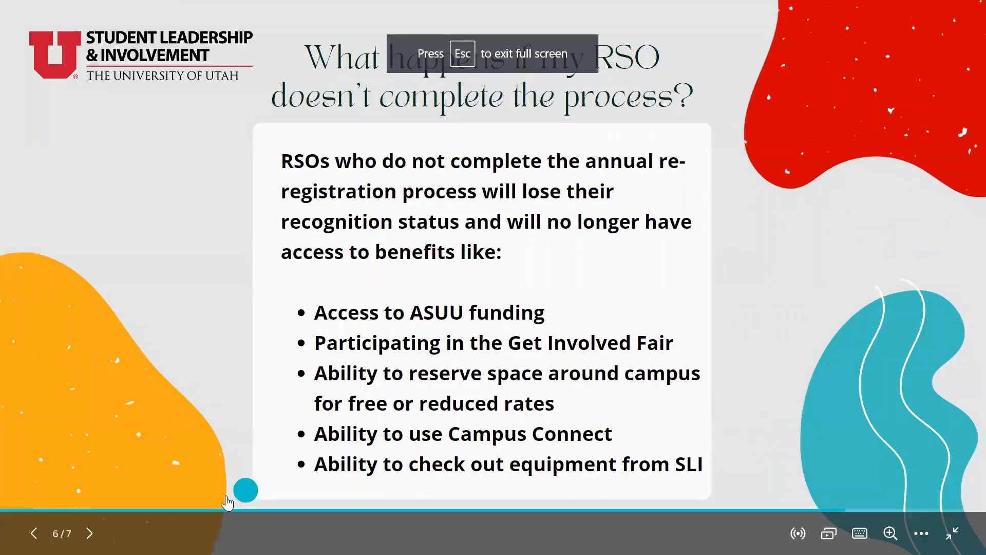
{"action": "left_click", "coordinate": [89, 534]}
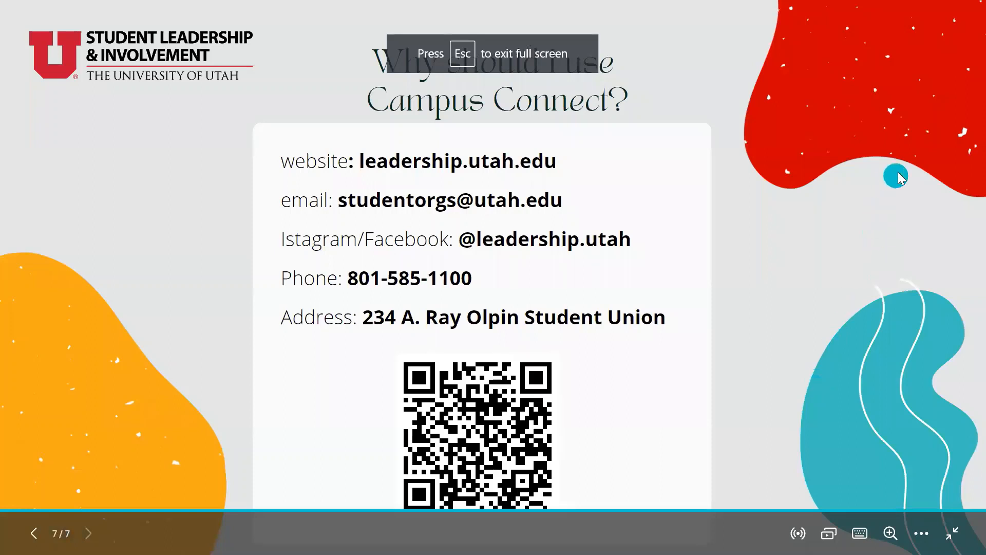